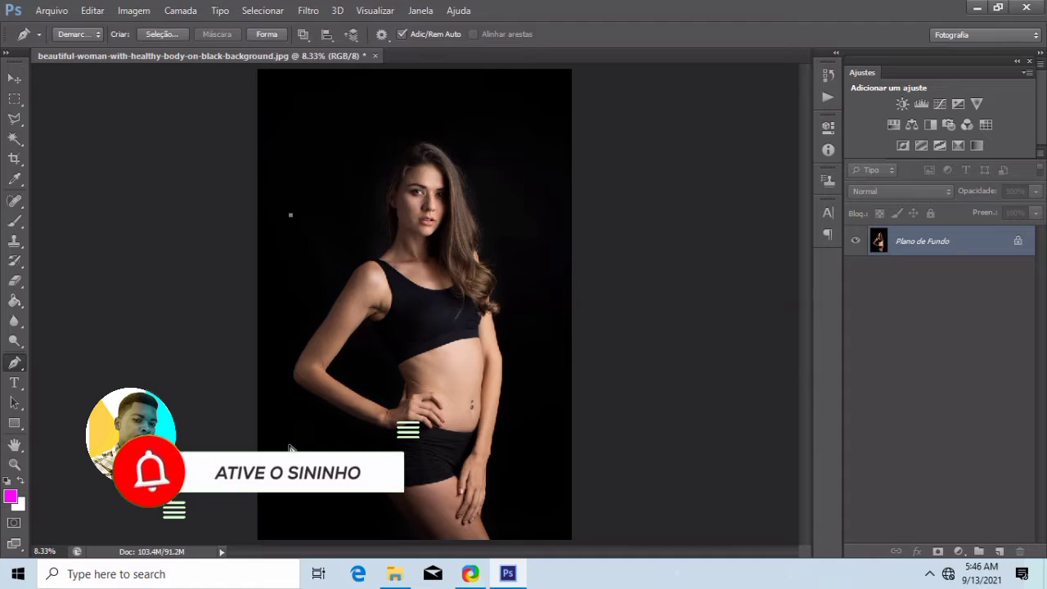
pyautogui.click(288, 452)
pyautogui.click(547, 249)
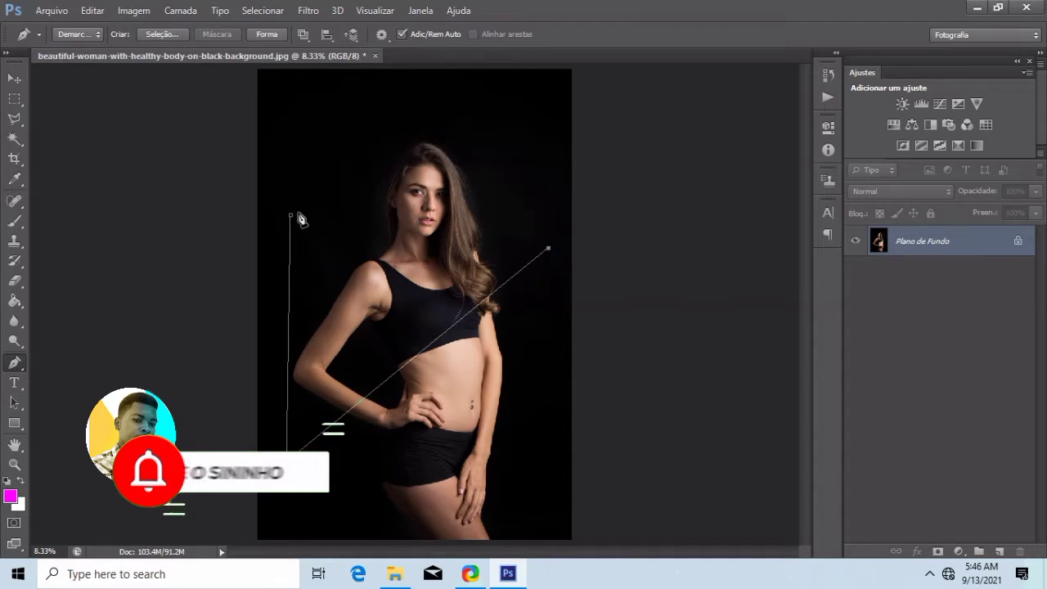
pyautogui.click(292, 215)
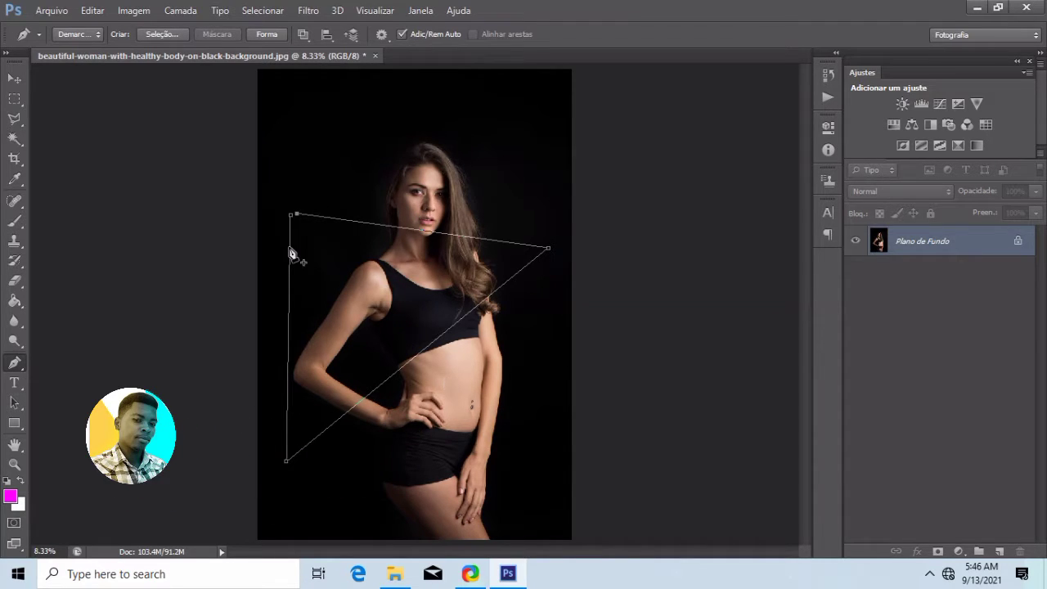
pyautogui.hotkey('ctrl', 'z')
pyautogui.press('Delete')
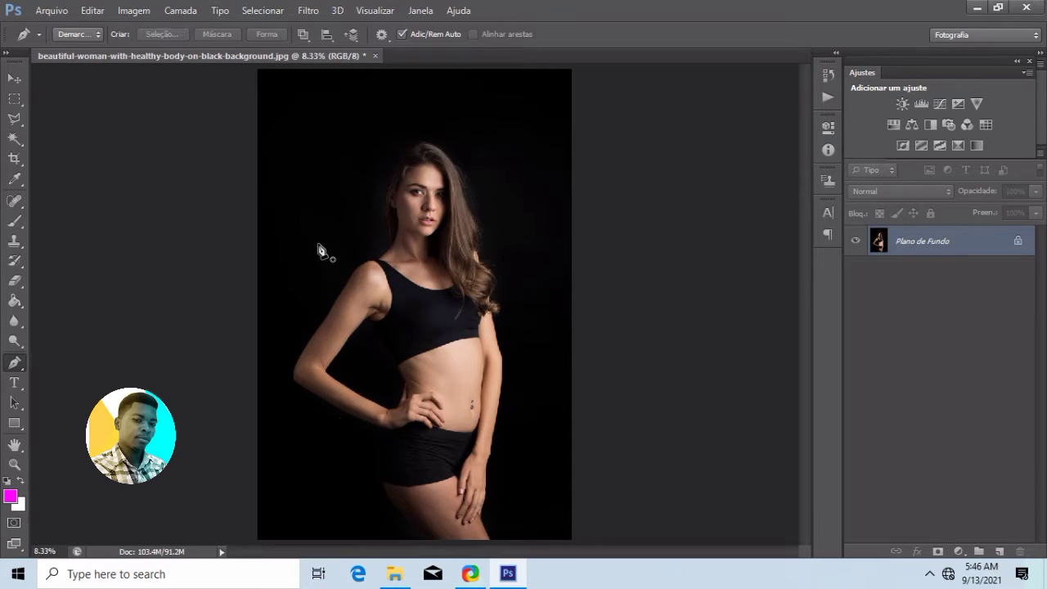
# Draw a closed triangular path with the Pen tool around the woman's upper body, with one corner pointing right.
pyautogui.click(282, 196)
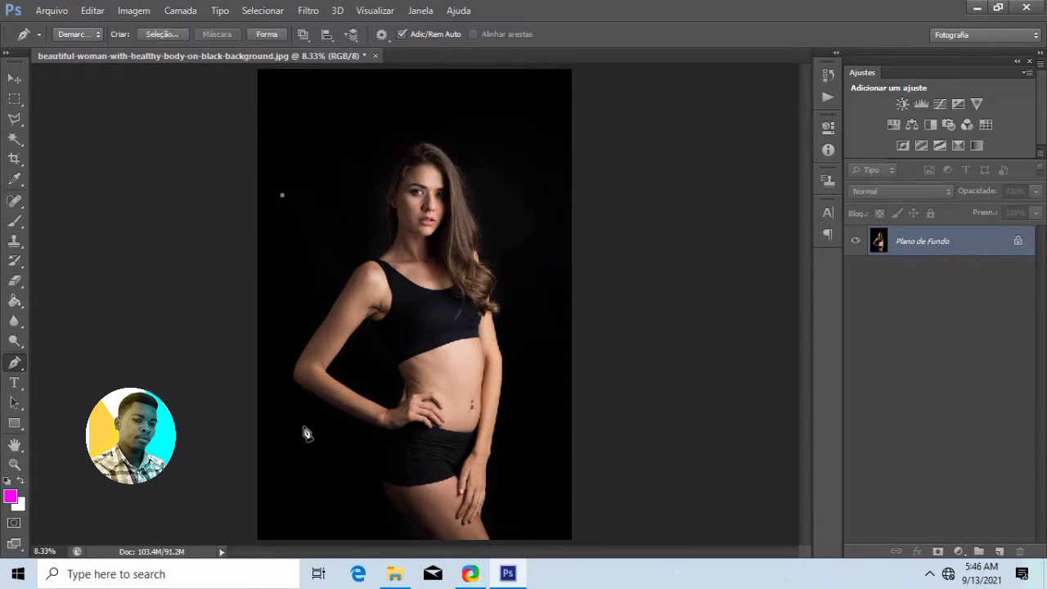
pyautogui.click(279, 434)
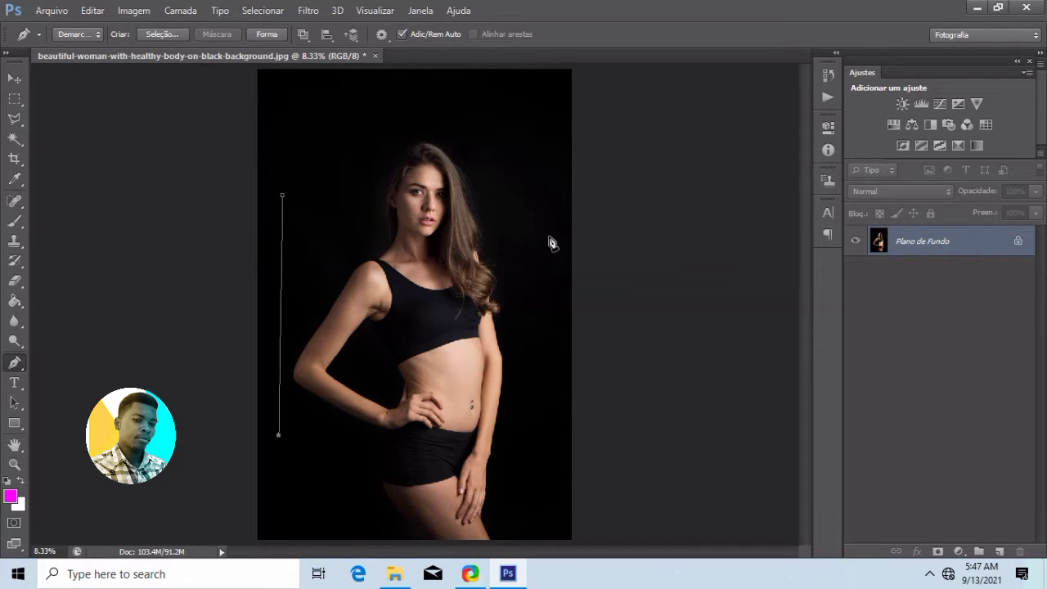
pyautogui.click(549, 236)
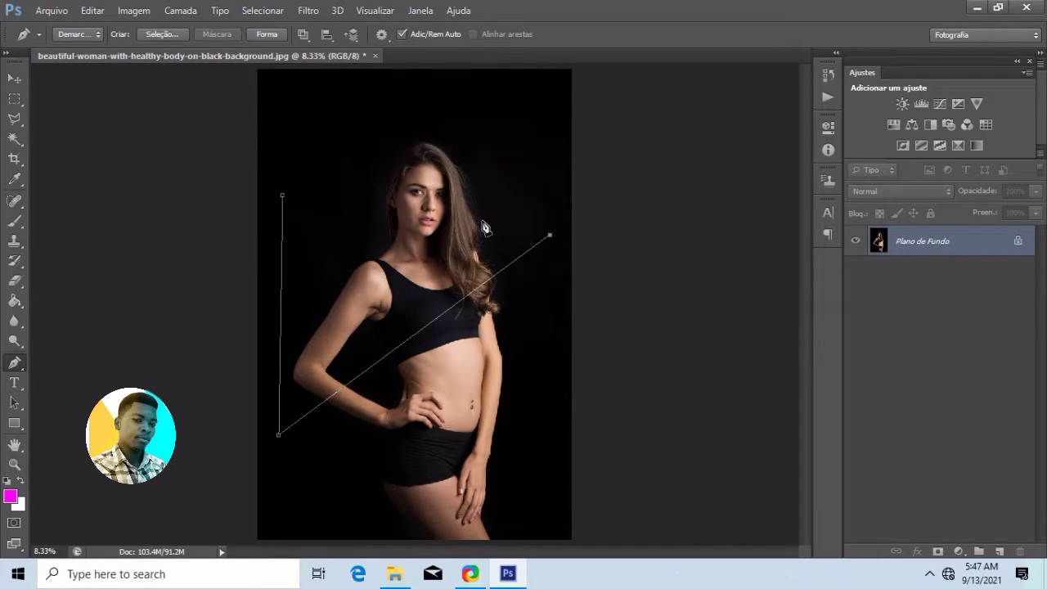
pyautogui.click(283, 197)
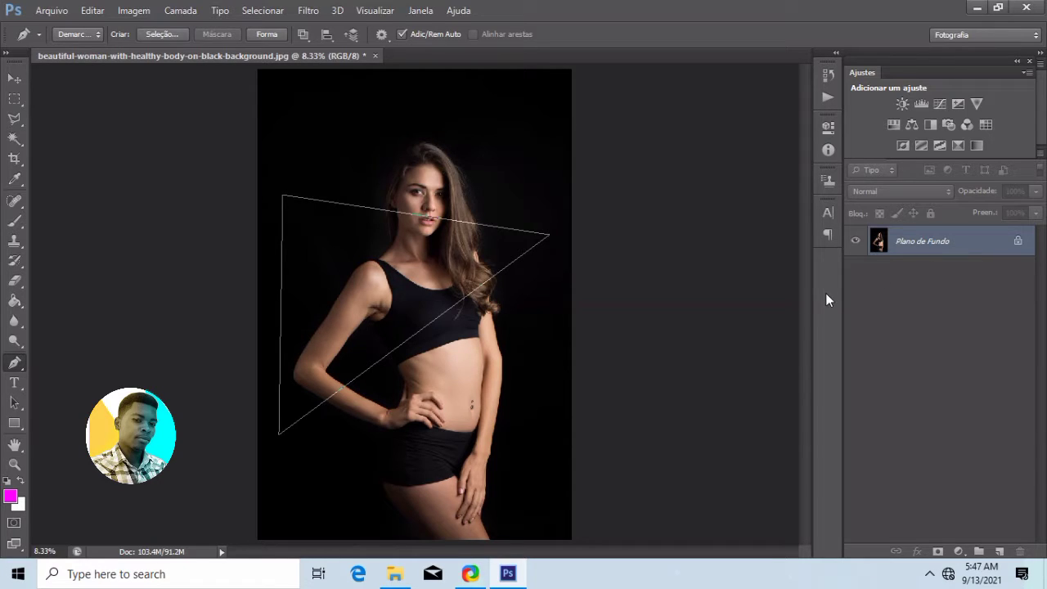
# Create a new layer above the background and check the brush settings and magenta foreground colour for the outline.
pyautogui.click(999, 552)
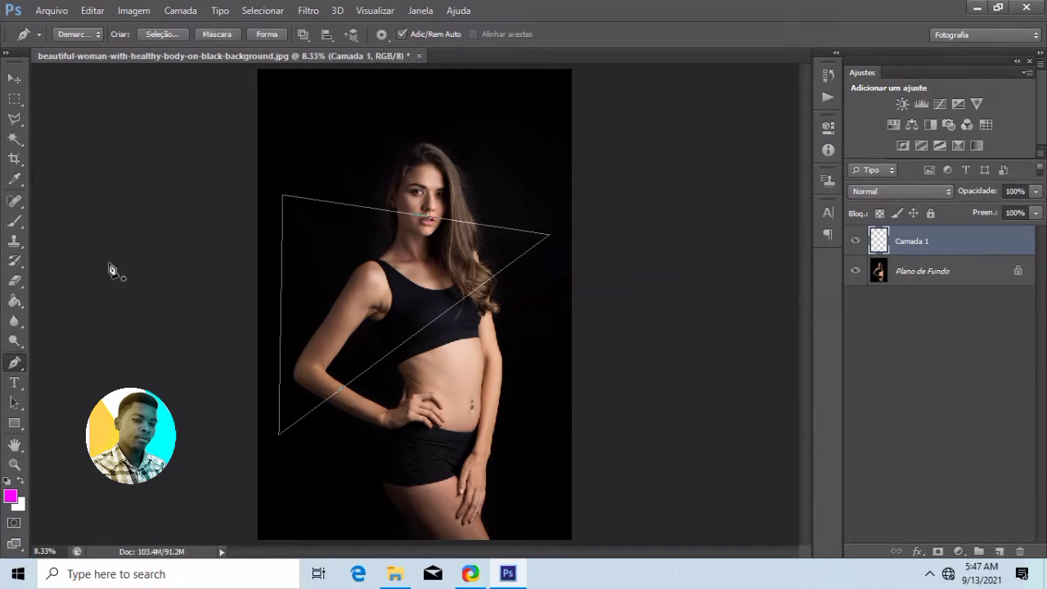
pyautogui.click(15, 220)
pyautogui.click(77, 37)
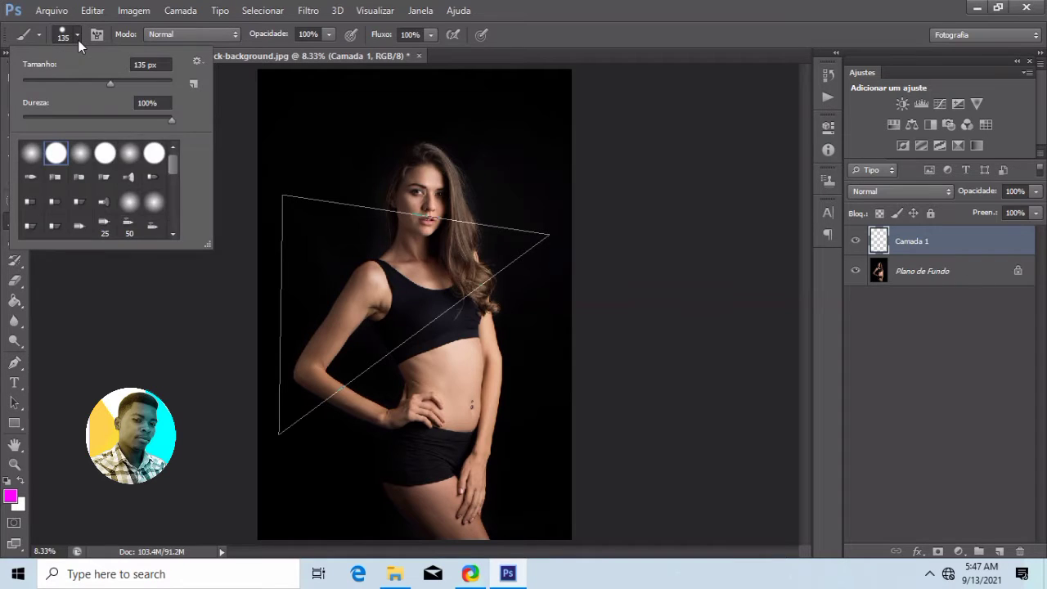
pyautogui.click(77, 37)
pyautogui.click(11, 496)
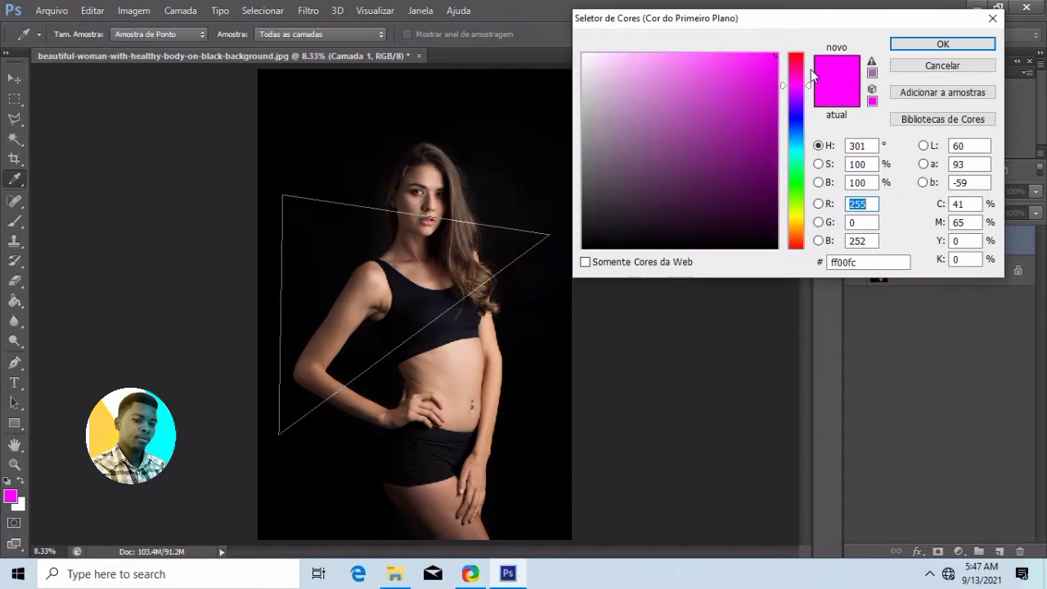
pyautogui.click(914, 47)
pyautogui.rightClick(416, 286)
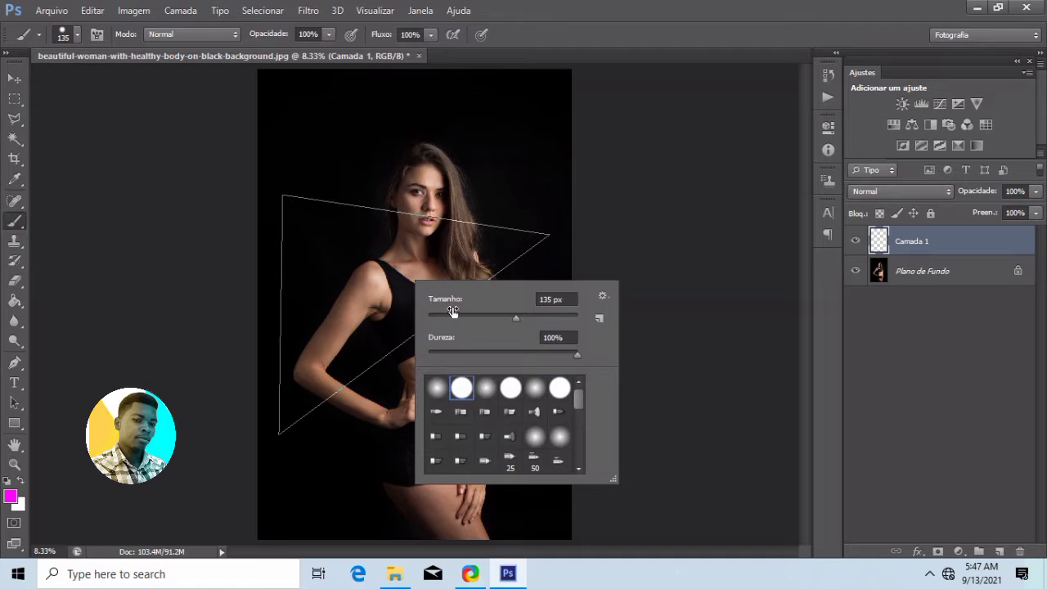
# Stroke the triangular path on the new layer using Pincel (Brush), with Simular Pressão off.
pyautogui.click(15, 362)
pyautogui.rightClick(355, 258)
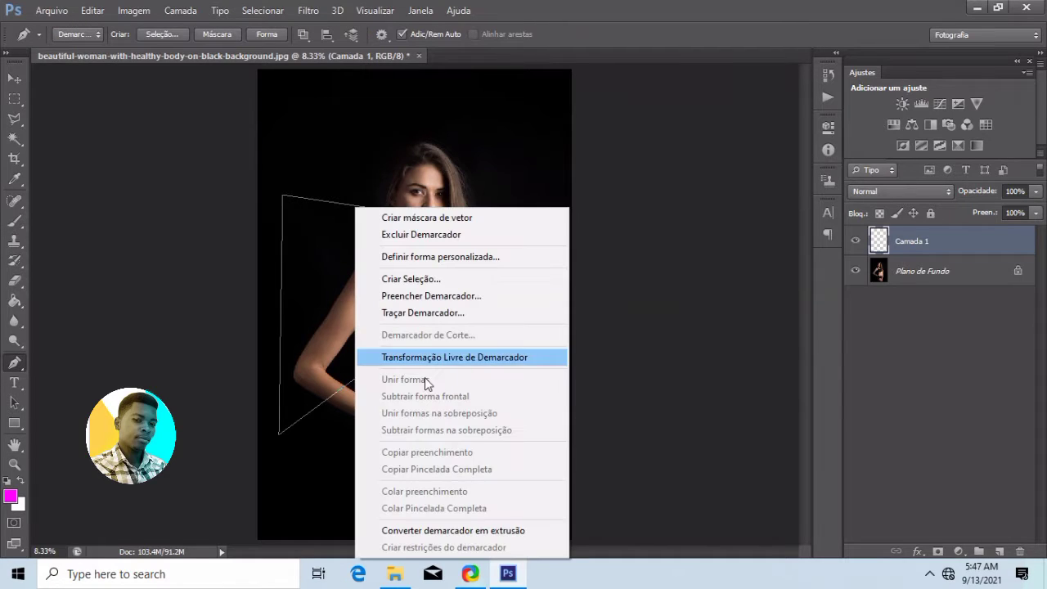
pyautogui.click(423, 312)
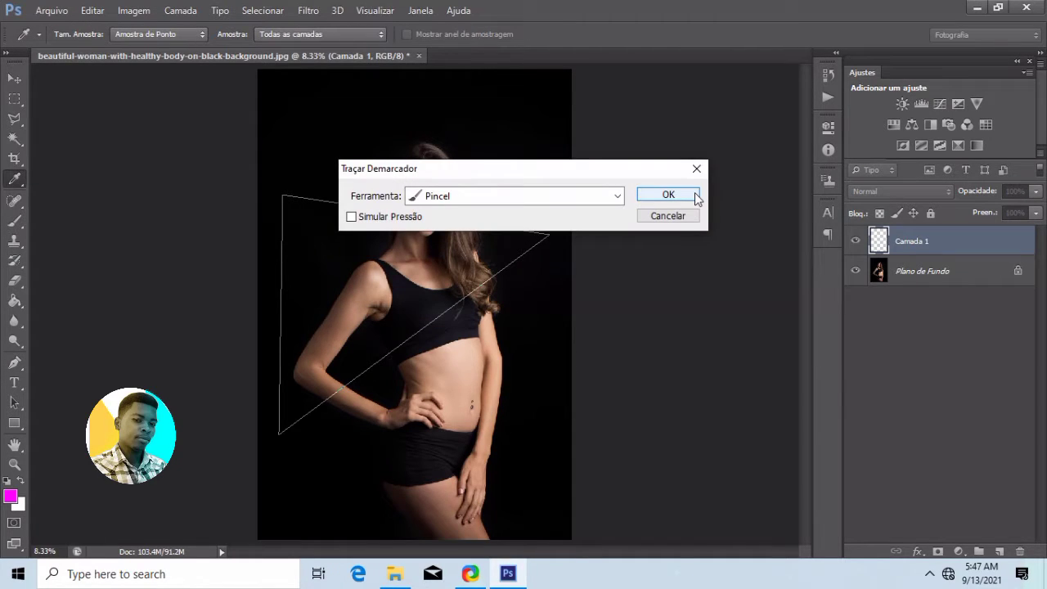
pyautogui.click(668, 195)
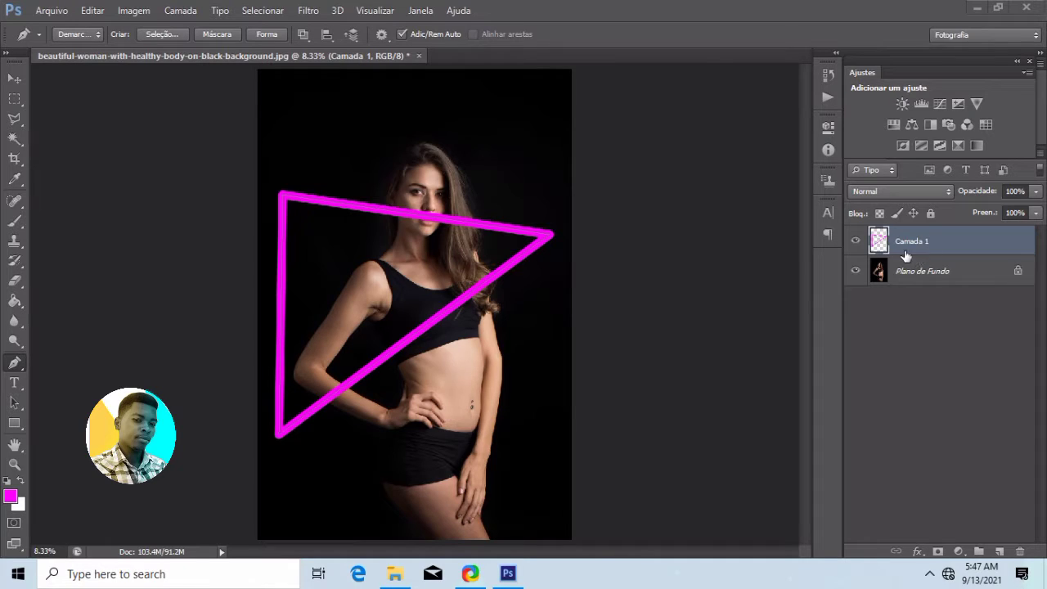
# Duplicate the magenta triangle layer and apply a Gaussian Blur with a radius of 80.6 pixels to the copy.
pyautogui.hotkey('ctrl', 'j')
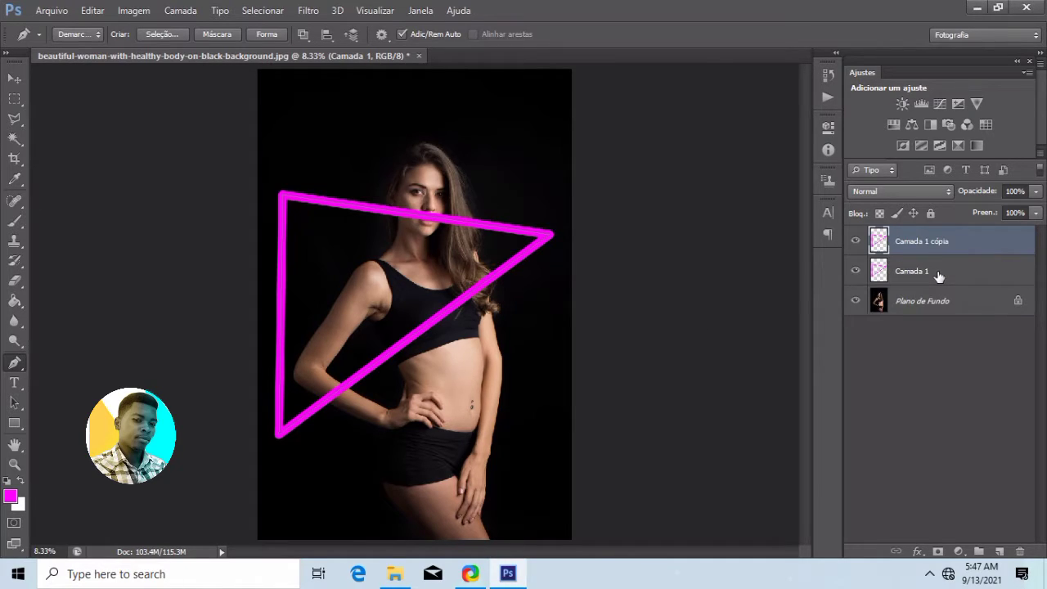
pyautogui.click(305, 9)
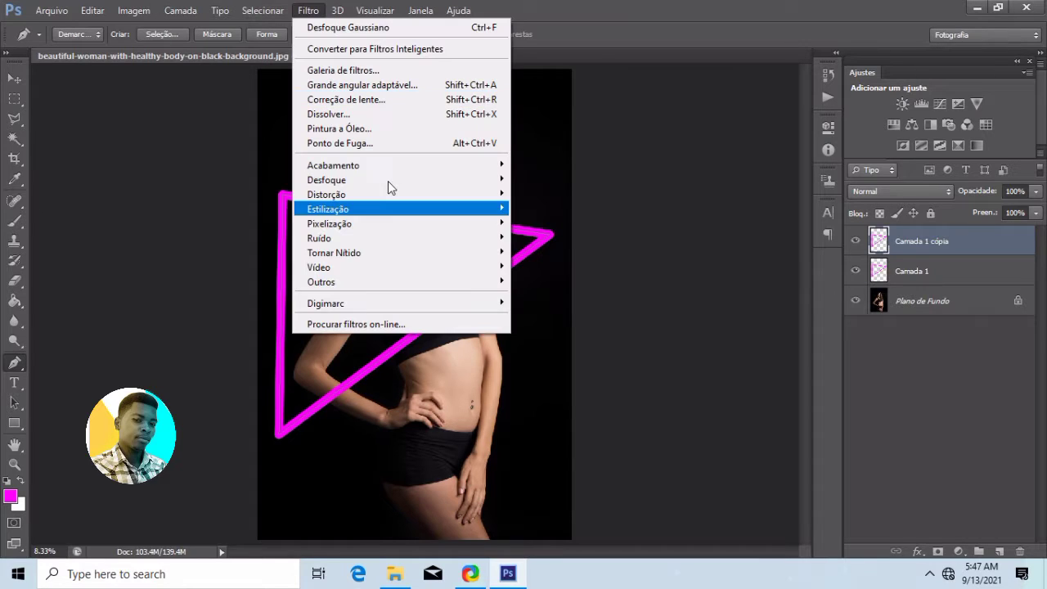
pyautogui.moveTo(393, 181)
pyautogui.click(563, 317)
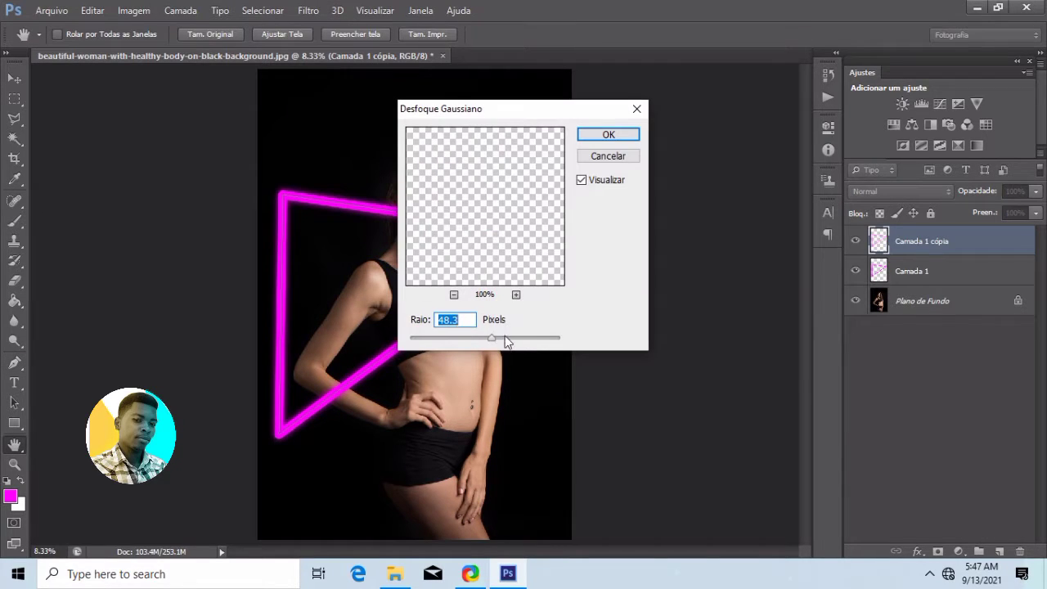
pyautogui.click(499, 336)
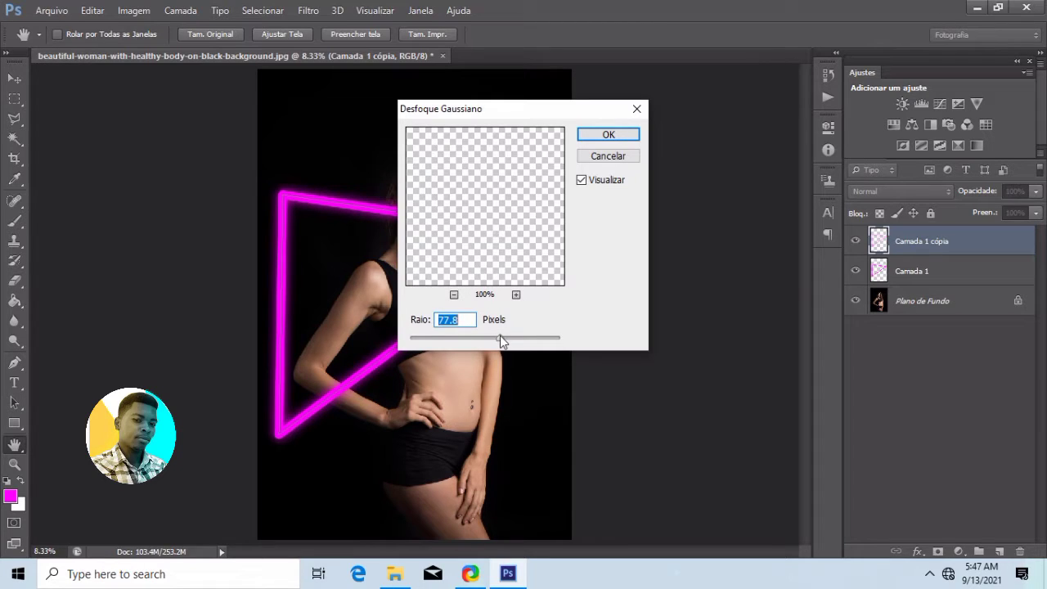
pyautogui.click(501, 337)
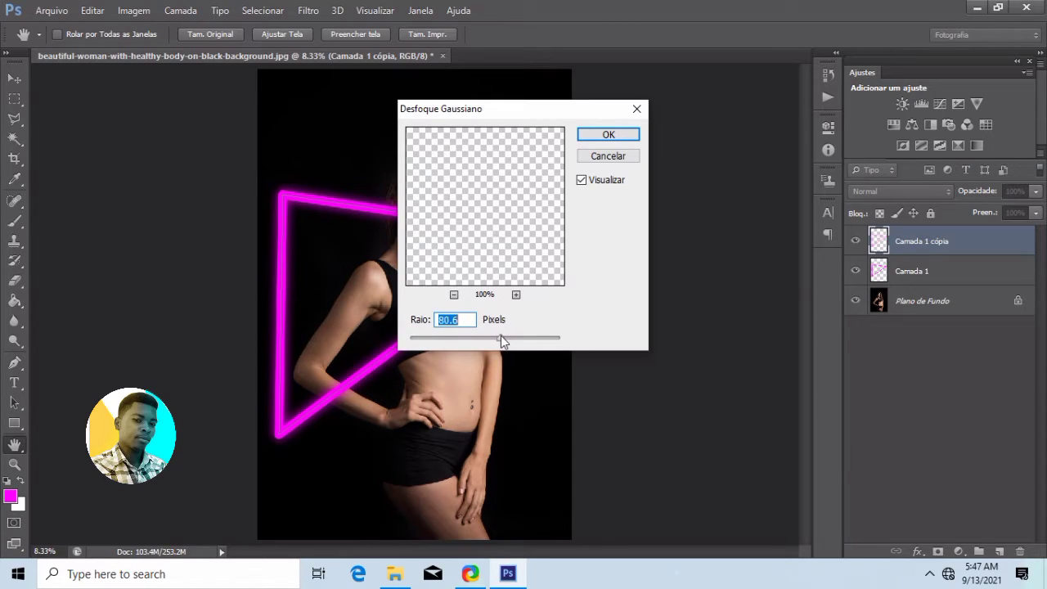
pyautogui.click(590, 136)
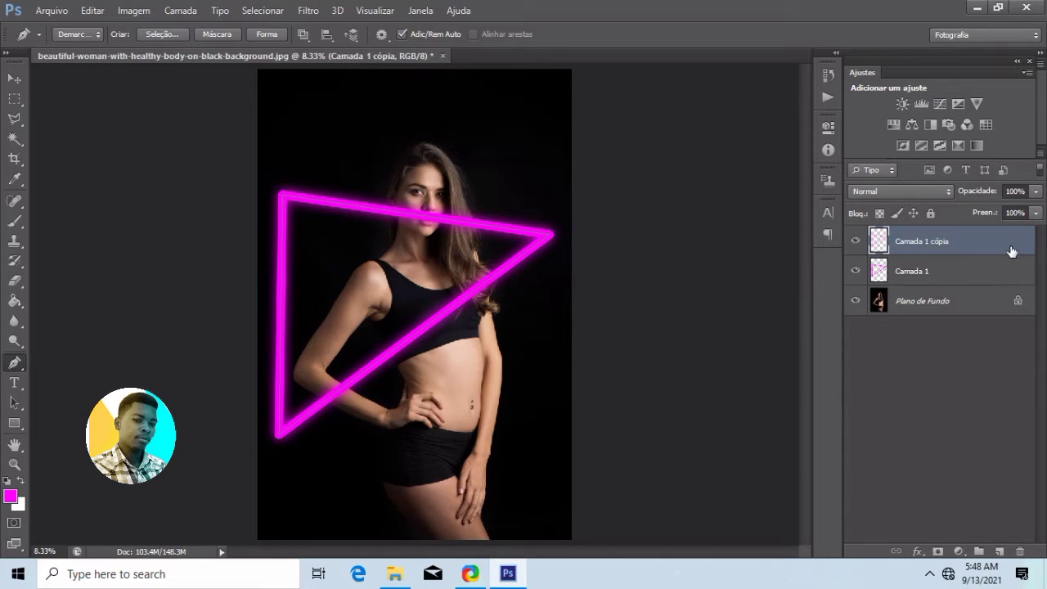
# Add a Sombra Projetada (drop shadow) effect in pink ff00c0 to the blurred triangle layer.
pyautogui.doubleClick(941, 248)
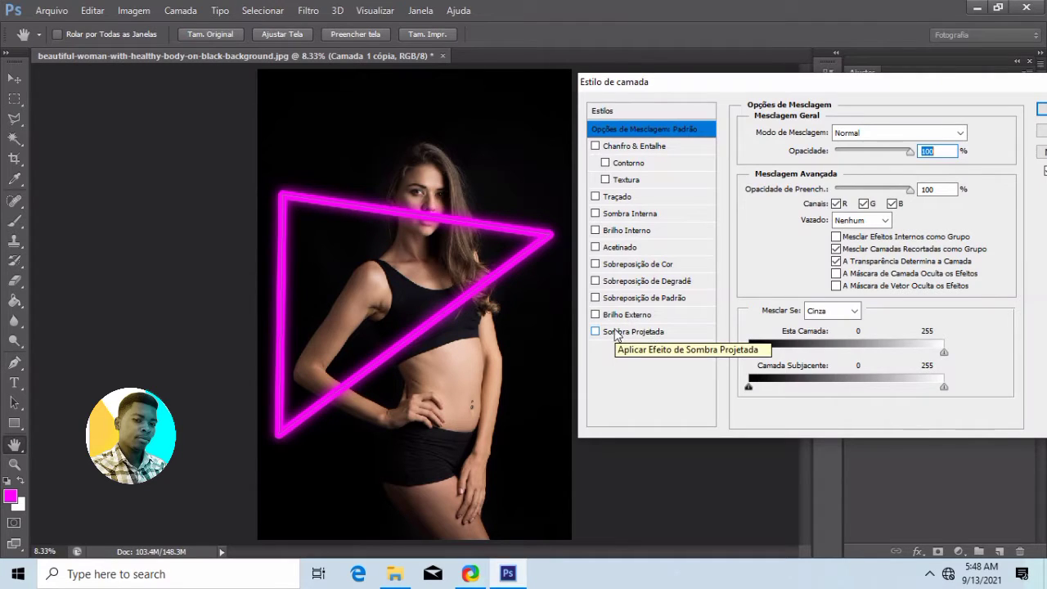
pyautogui.click(612, 332)
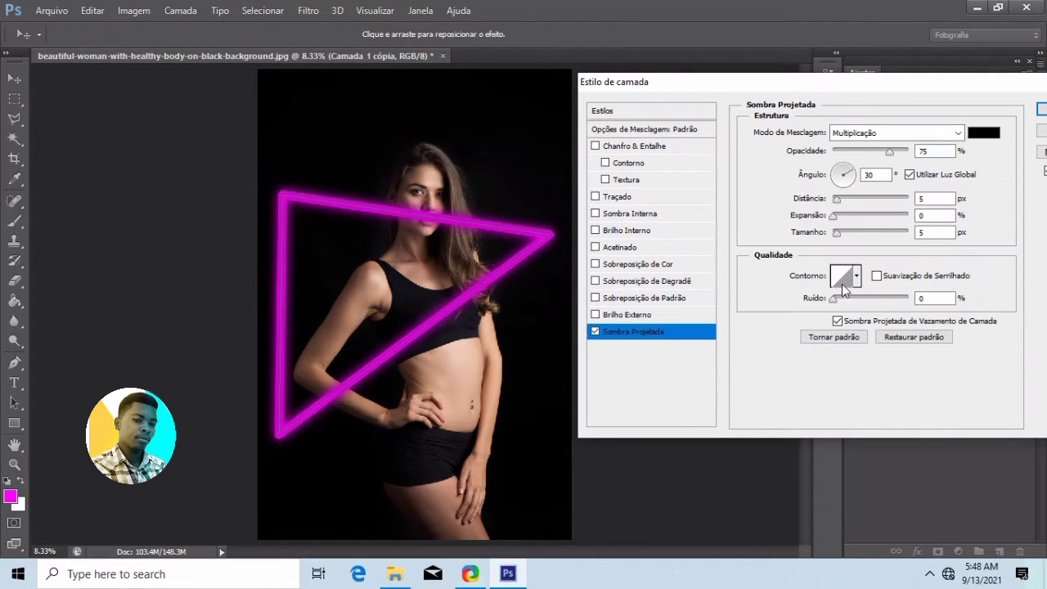
pyautogui.click(991, 133)
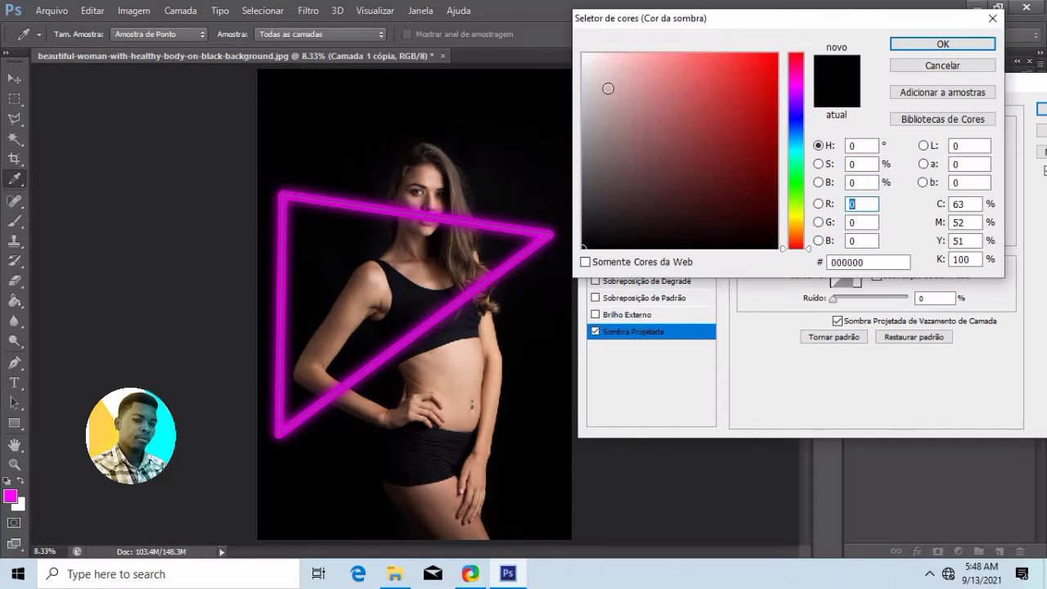
pyautogui.click(793, 77)
pyautogui.click(776, 55)
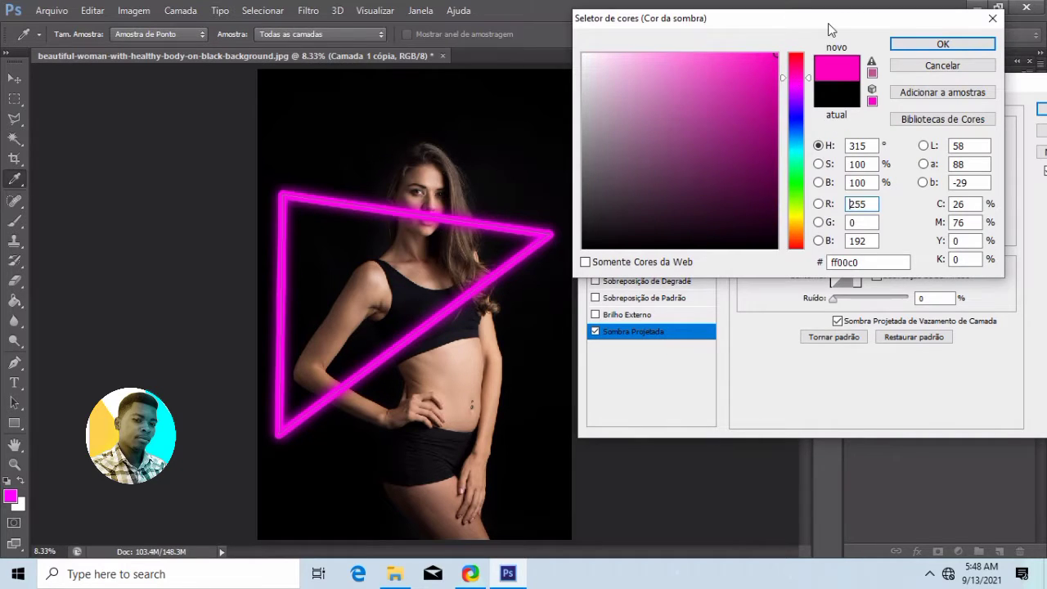
pyautogui.click(924, 41)
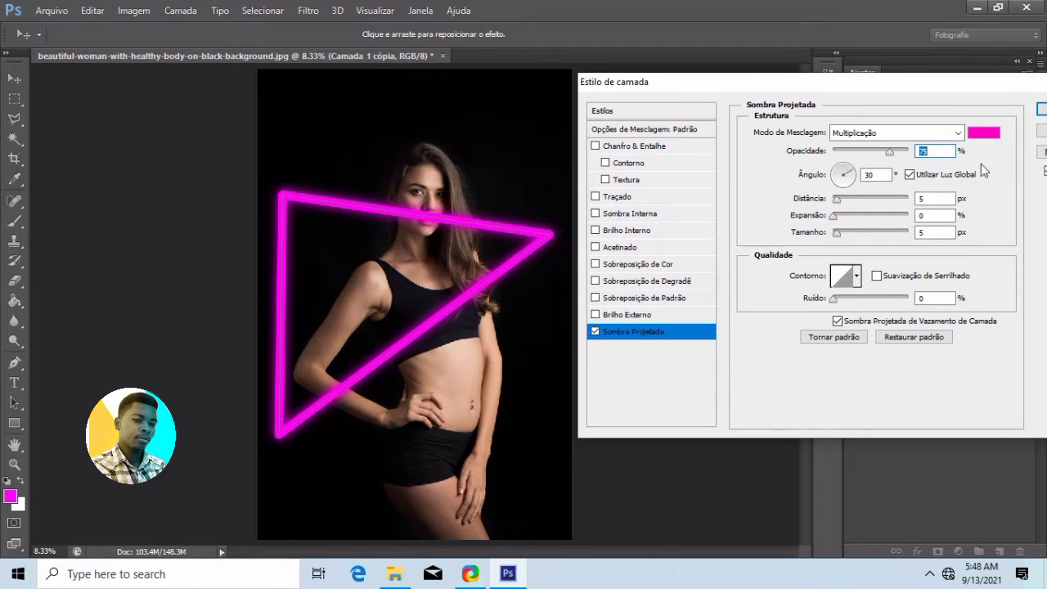
# Set the drop shadow's distance to 14 px, spread (Expansão) to 4% and size to 1 px.
pyautogui.click(854, 198)
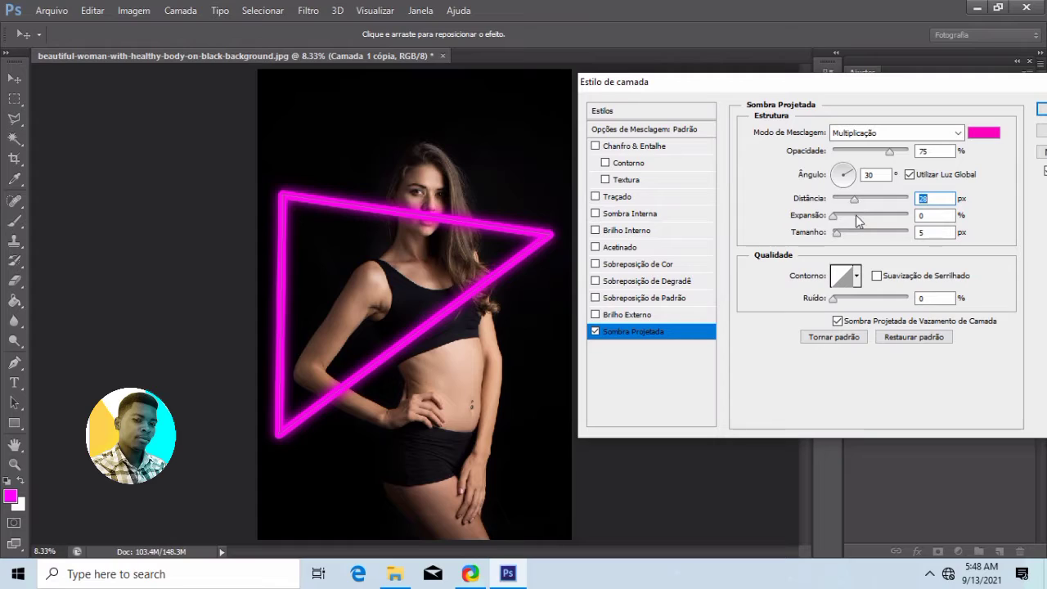
pyautogui.click(856, 215)
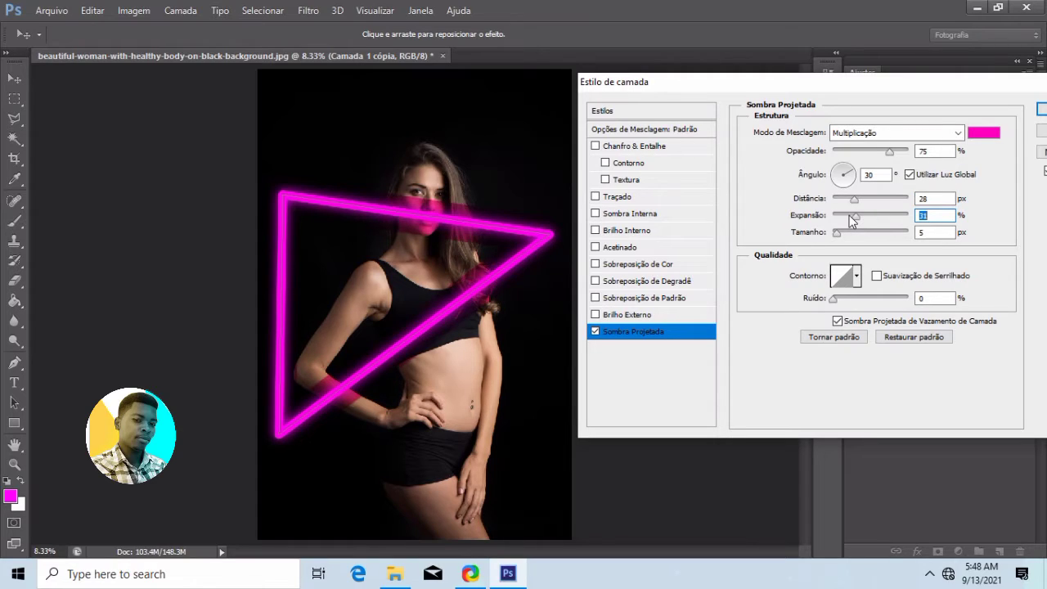
pyautogui.moveTo(850, 219); pyautogui.dragTo(841, 221)
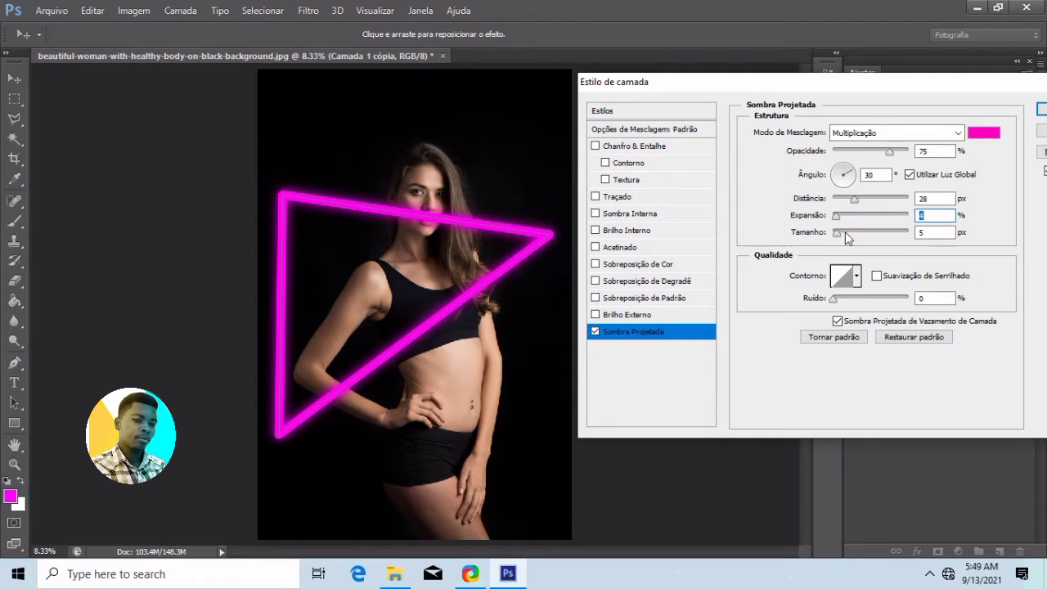
pyautogui.click(844, 232)
pyautogui.moveTo(835, 235); pyautogui.dragTo(833, 232)
pyautogui.click(845, 199)
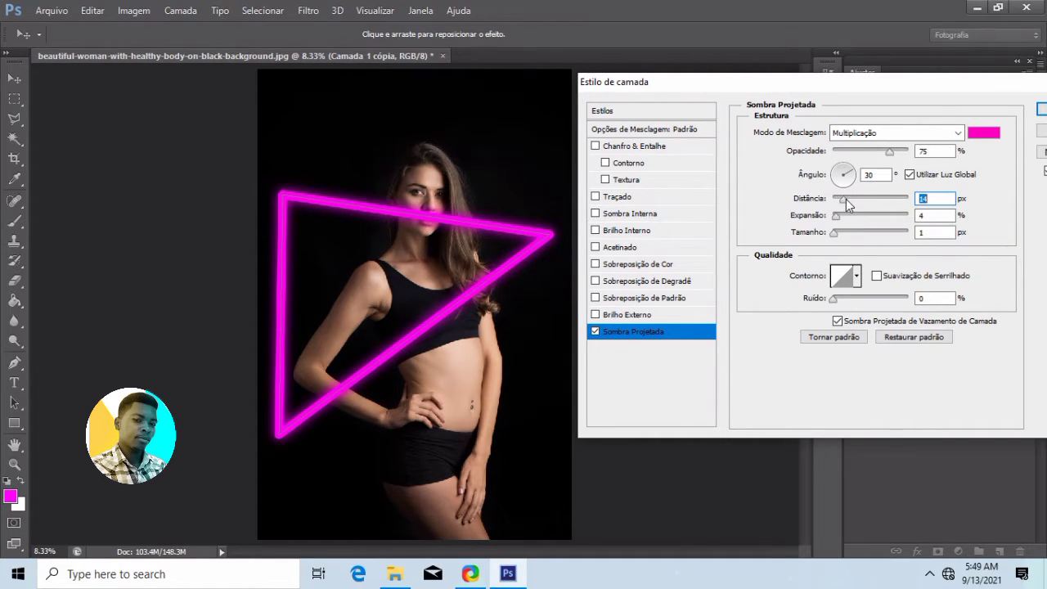
# Add a Brilho Externo (outer glow) effect in magenta ff00f6 with the blend mode Luz Indireta.
pyautogui.click(638, 315)
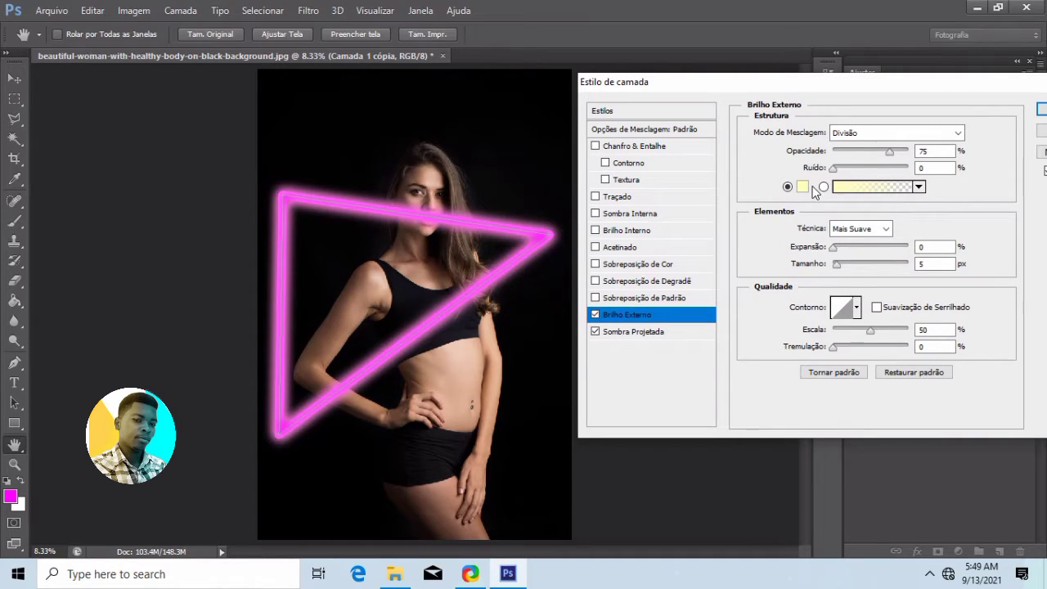
pyautogui.click(786, 188)
pyautogui.click(801, 186)
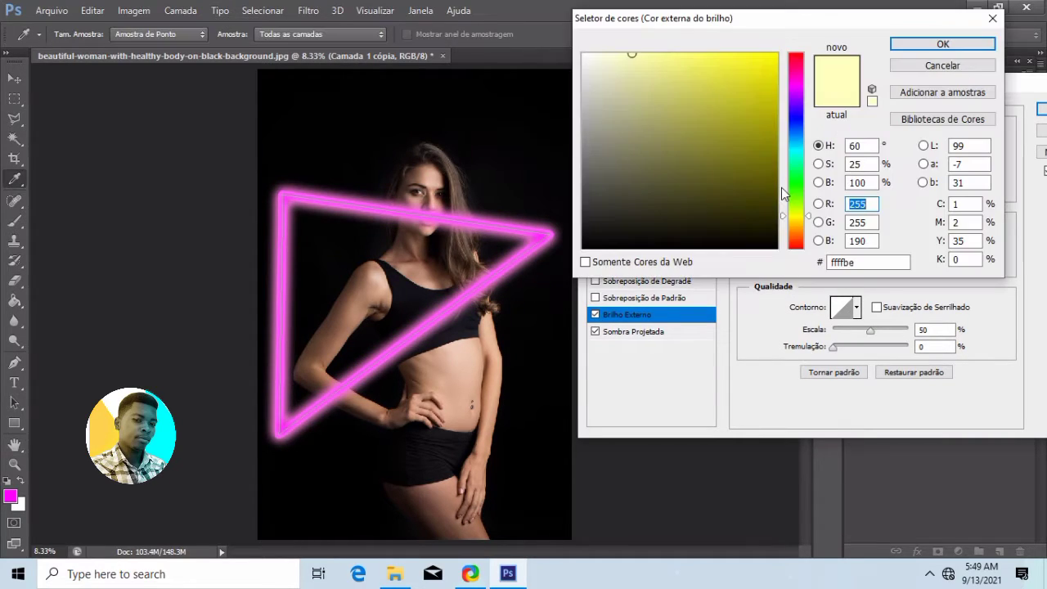
pyautogui.click(791, 84)
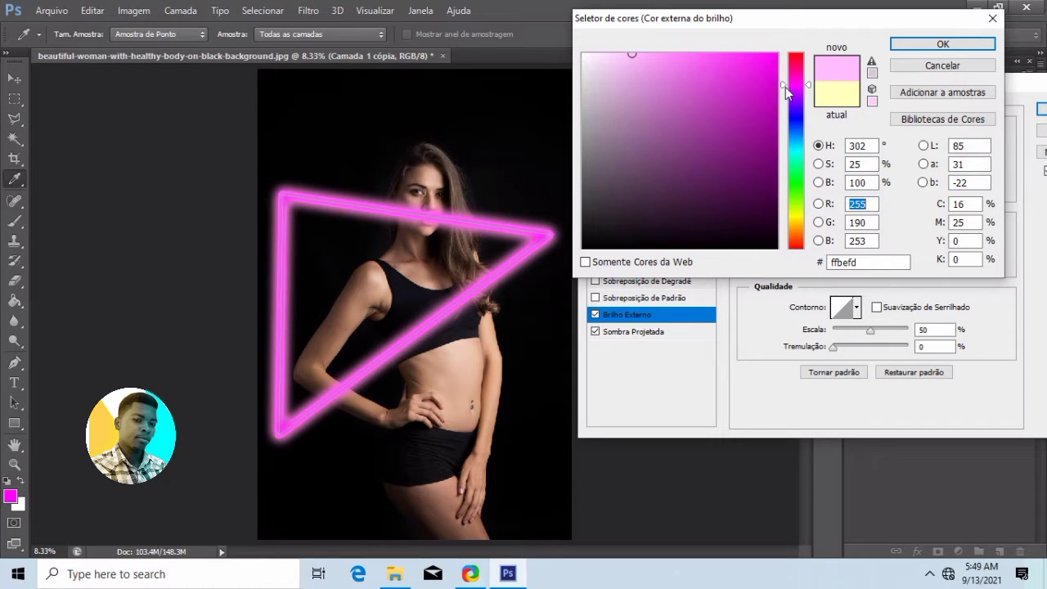
pyautogui.click(775, 54)
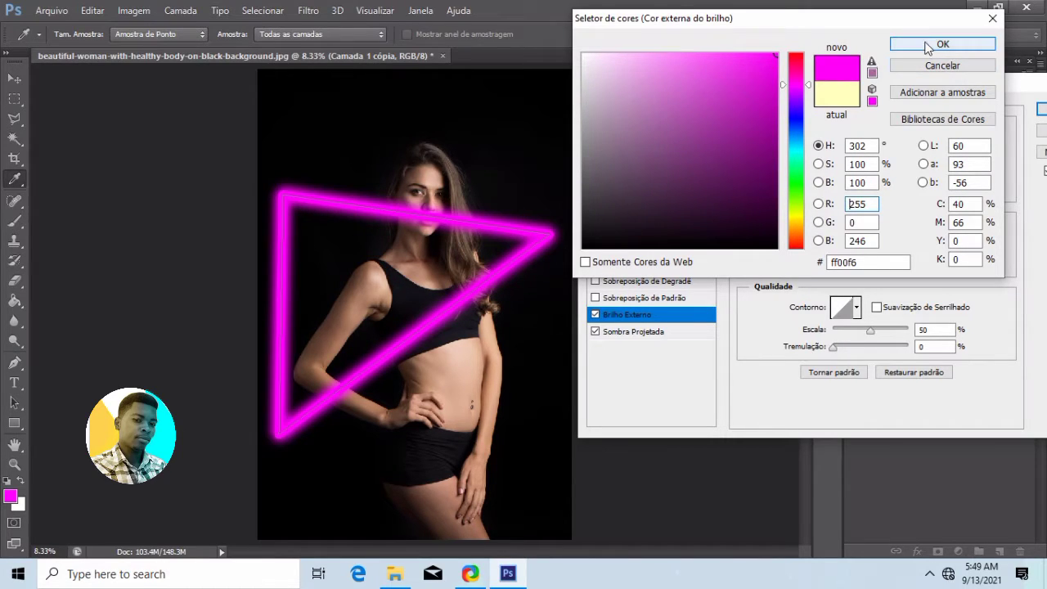
pyautogui.click(969, 44)
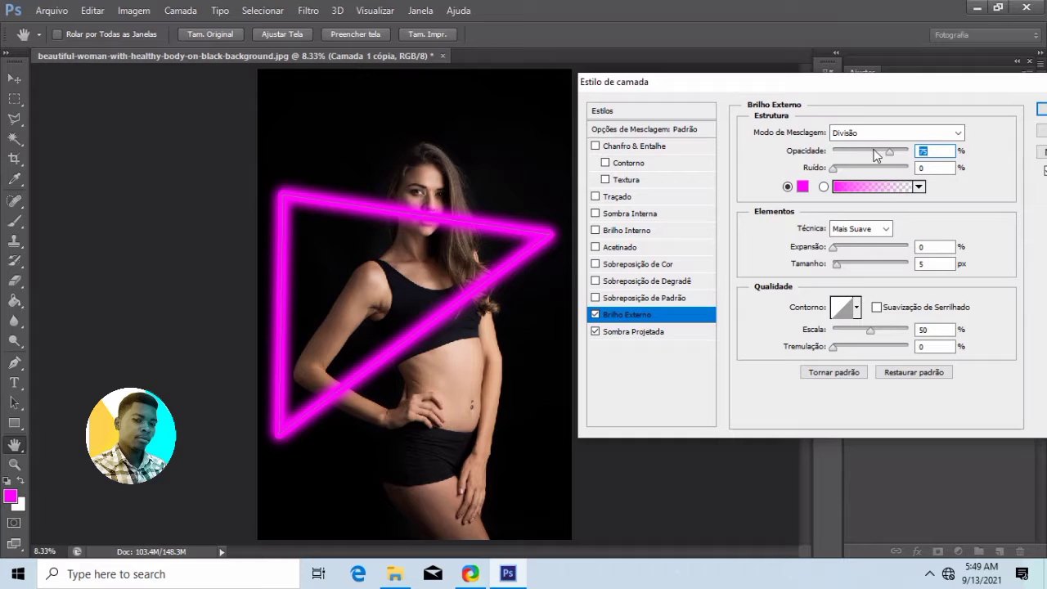
pyautogui.click(892, 135)
pyautogui.click(838, 344)
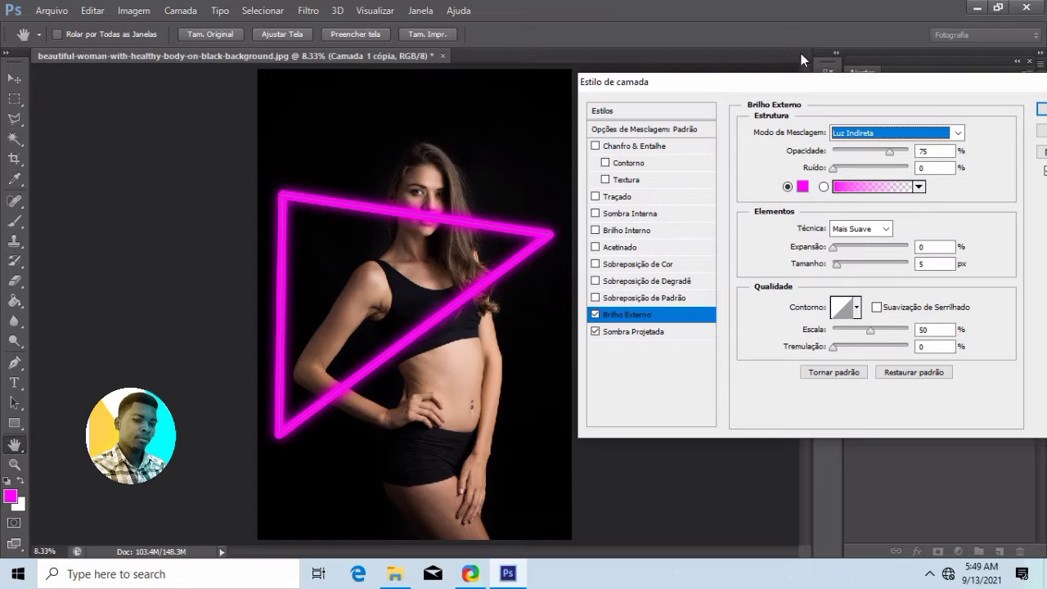
# Set the outer glow's Expansão to 1%, size to 29 px and opacity to 58%, and enable Suavização de Serrilhado.
pyautogui.click(845, 247)
pyautogui.moveTo(844, 247); pyautogui.dragTo(836, 260)
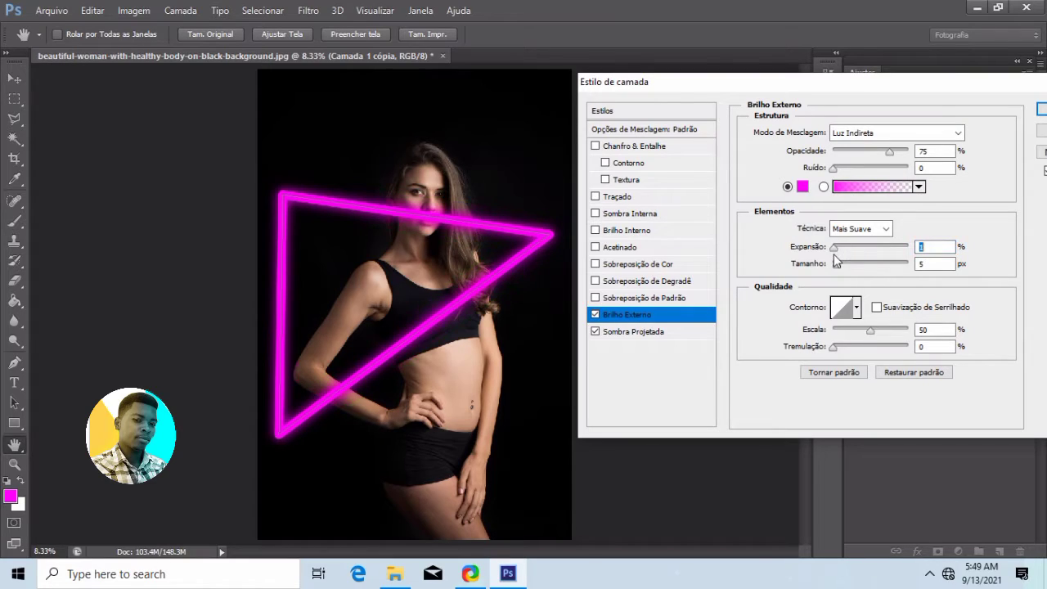
pyautogui.click(843, 264)
pyautogui.moveTo(850, 263)
pyautogui.mouseDown()
pyautogui.moveTo(866, 263)
pyautogui.moveTo(844, 262)
pyautogui.mouseUp()
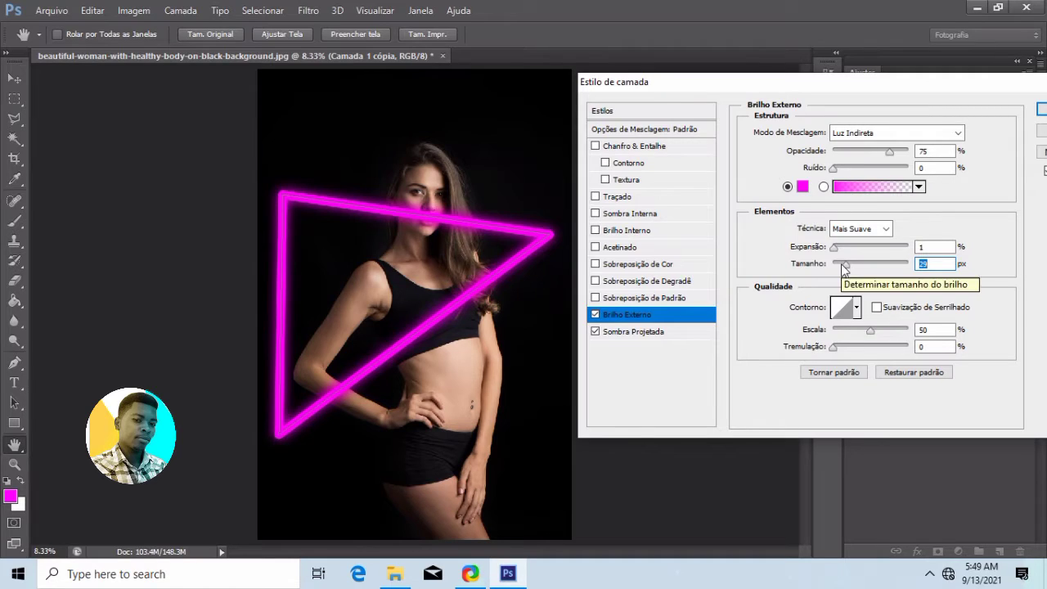
pyautogui.click(868, 152)
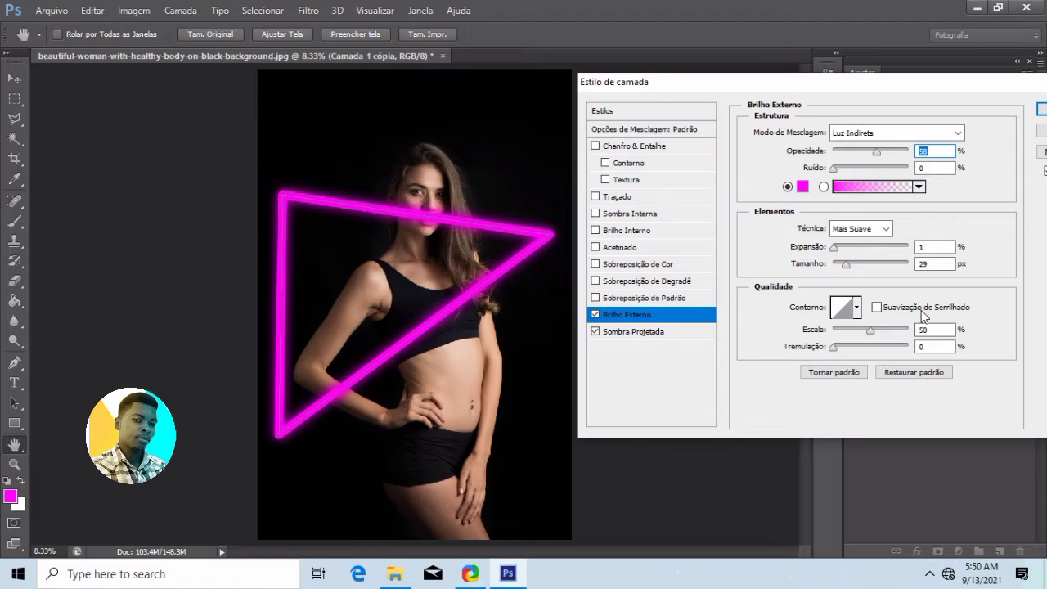
pyautogui.click(876, 308)
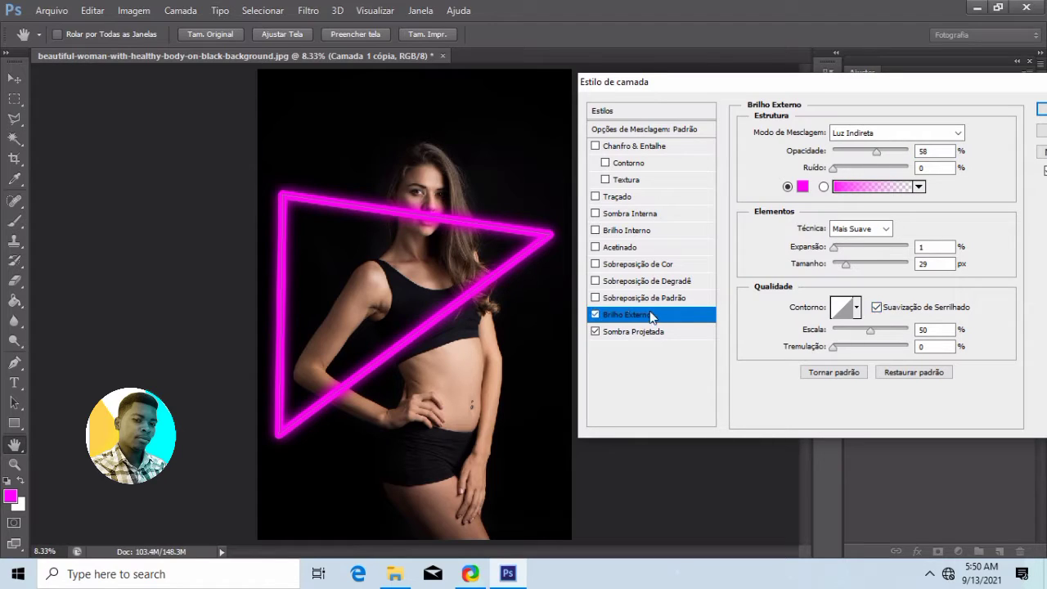
# Add a Brilho Interno (inner glow) effect in the triangle's magenta ff00fd with the blend mode Luz Indireta.
pyautogui.click(628, 232)
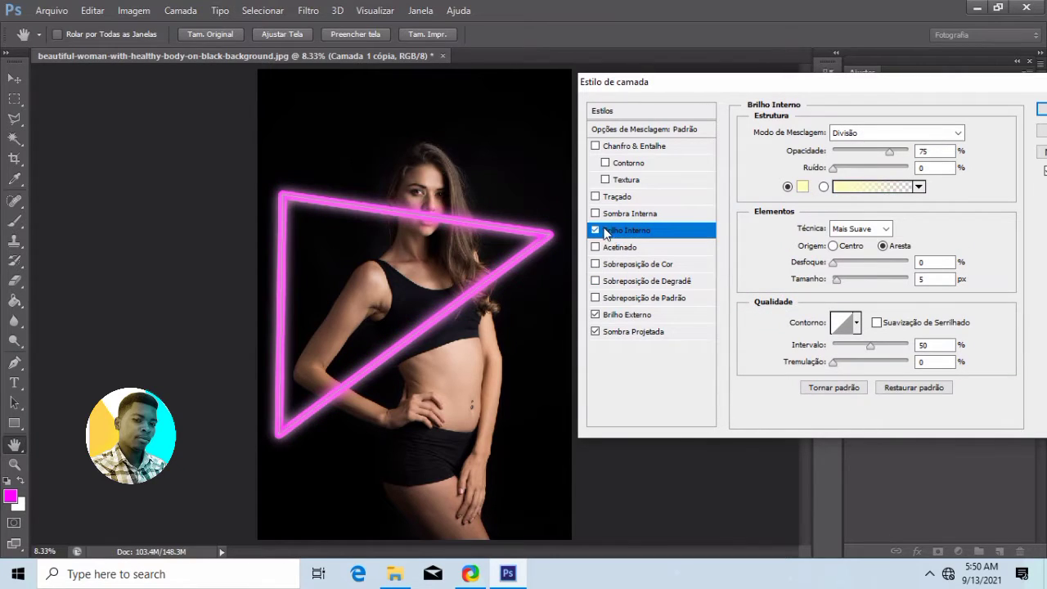
pyautogui.click(799, 188)
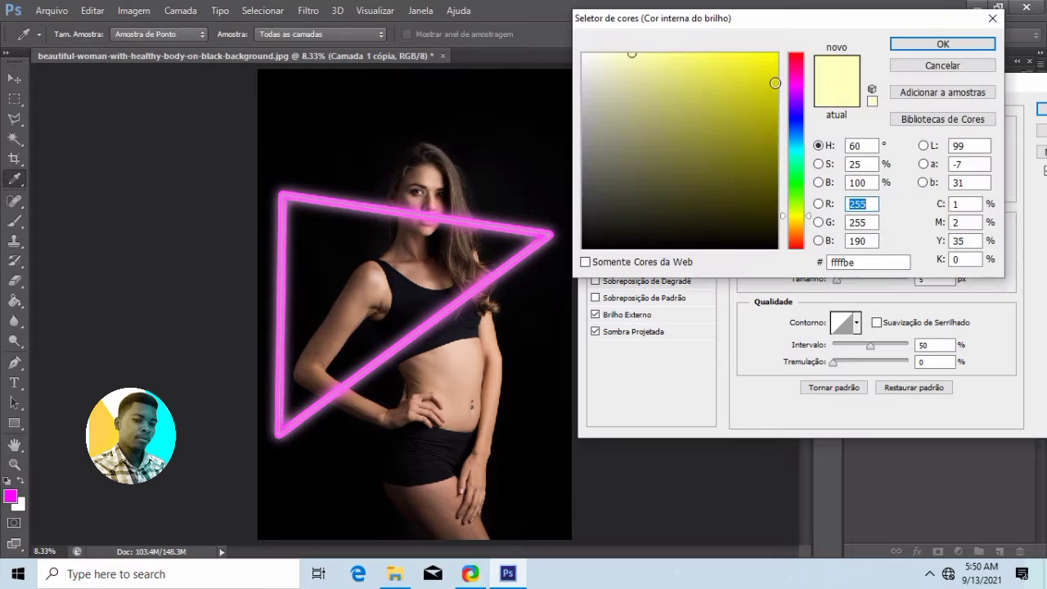
pyautogui.click(525, 227)
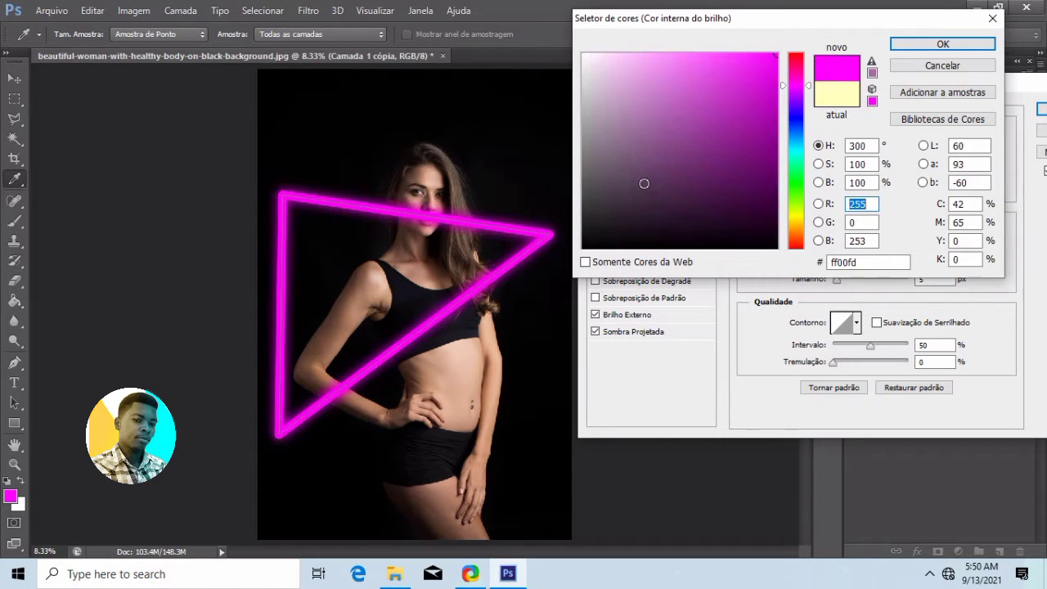
pyautogui.click(939, 44)
pyautogui.click(896, 132)
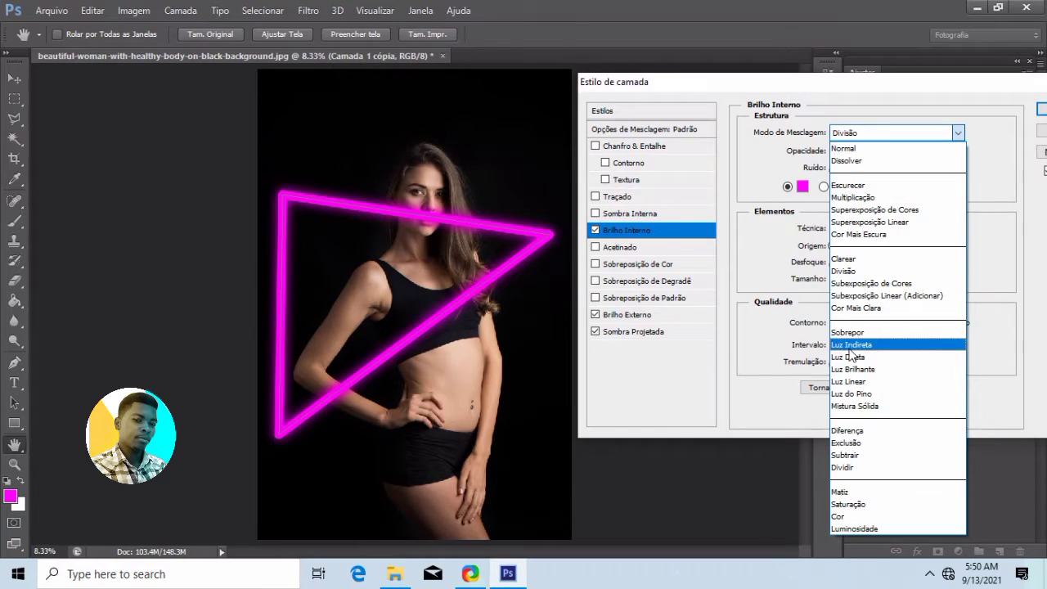
pyautogui.click(851, 350)
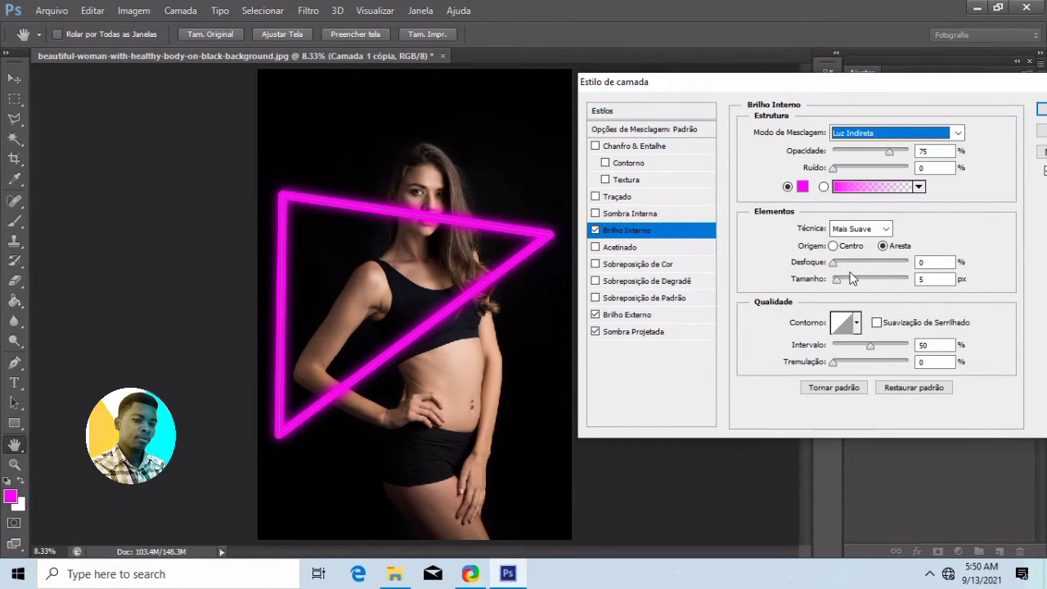
# Keep the inner glow's origin at Aresta, enable Suavização de Serrilhado and apply the layer styles.
pyautogui.click(832, 246)
pyautogui.click(884, 247)
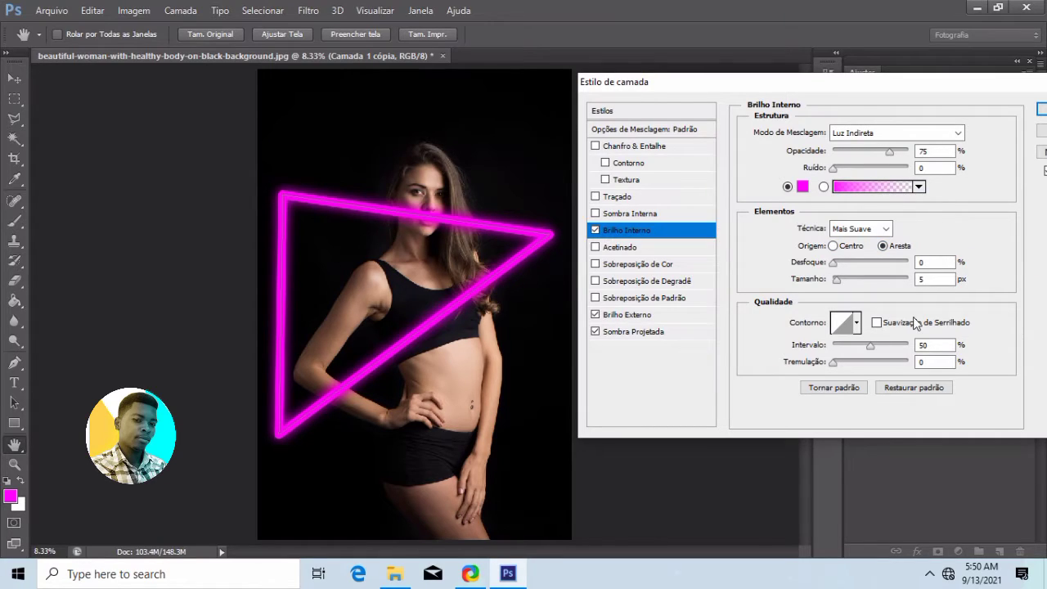
pyautogui.click(876, 322)
pyautogui.click(1042, 110)
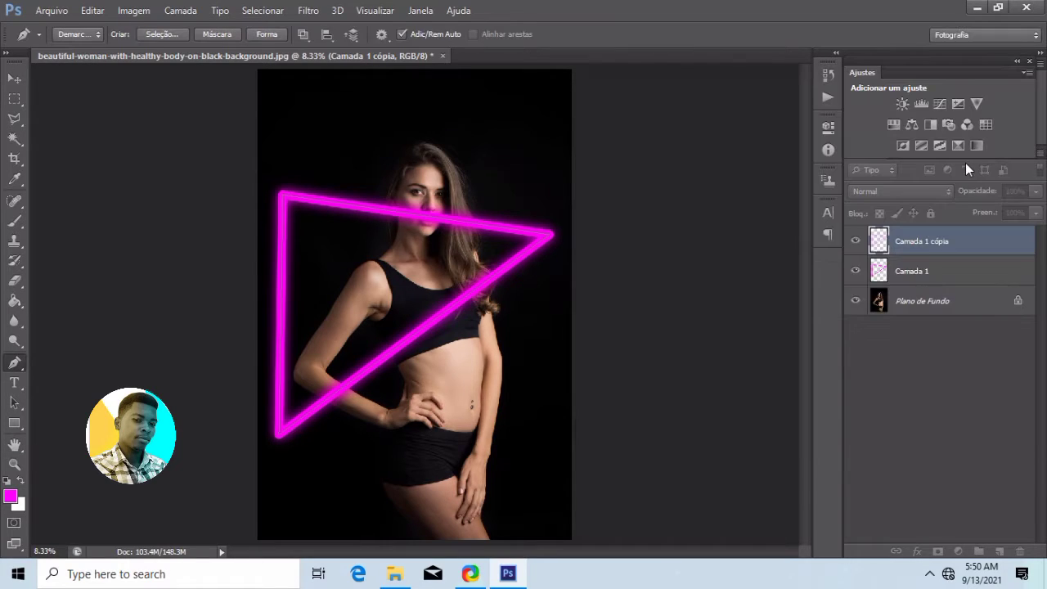
# Create a new layer above the blurred triangle copy and set the Brush tool to a soft round 463 px tip.
pyautogui.click(999, 551)
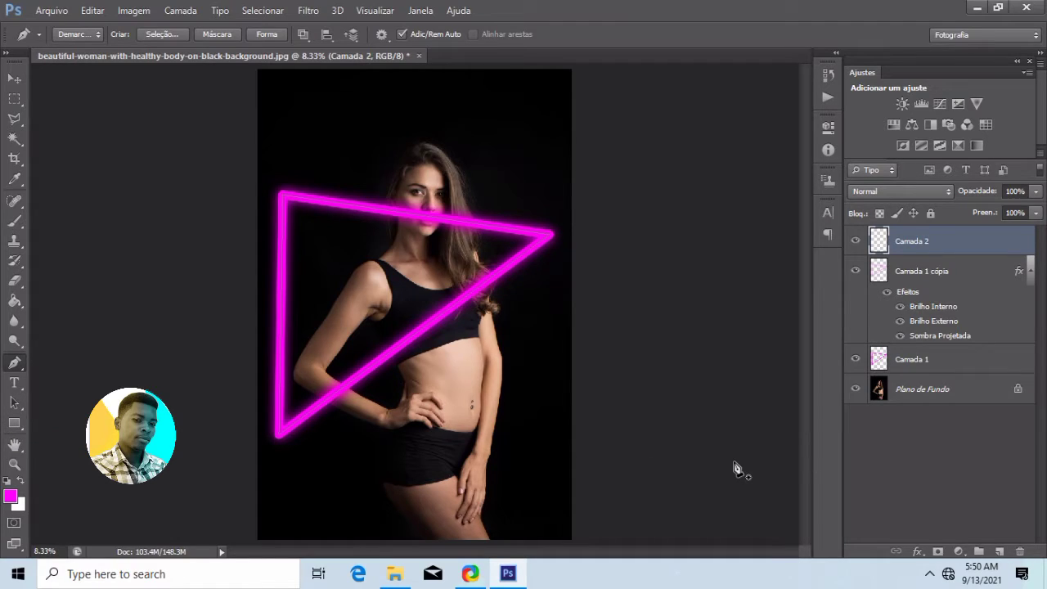
pyautogui.click(15, 219)
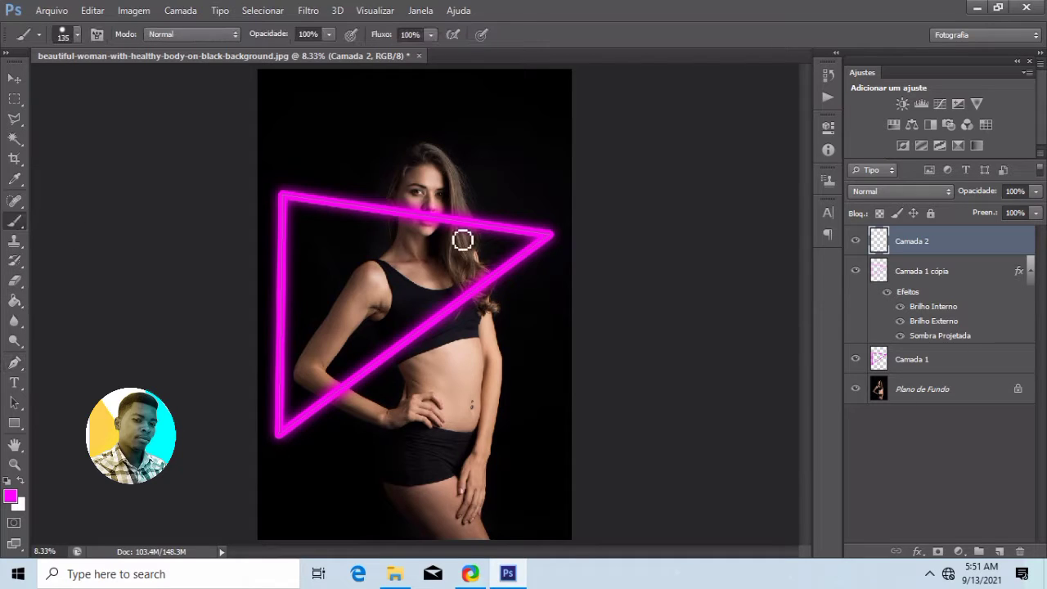
pyautogui.click(80, 36)
pyautogui.click(136, 84)
pyautogui.click(31, 153)
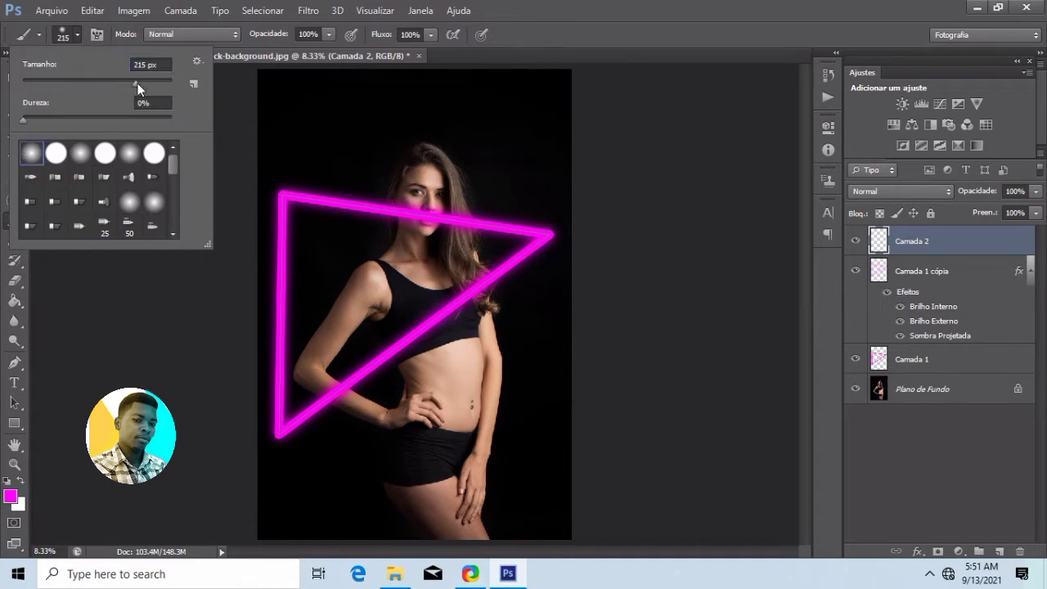
pyautogui.click(148, 82)
pyautogui.click(153, 82)
# Paint magenta along the triangle's three sides, undo the last stroke and set the layer's blend mode to Luz Indireta.
pyautogui.click(305, 192)
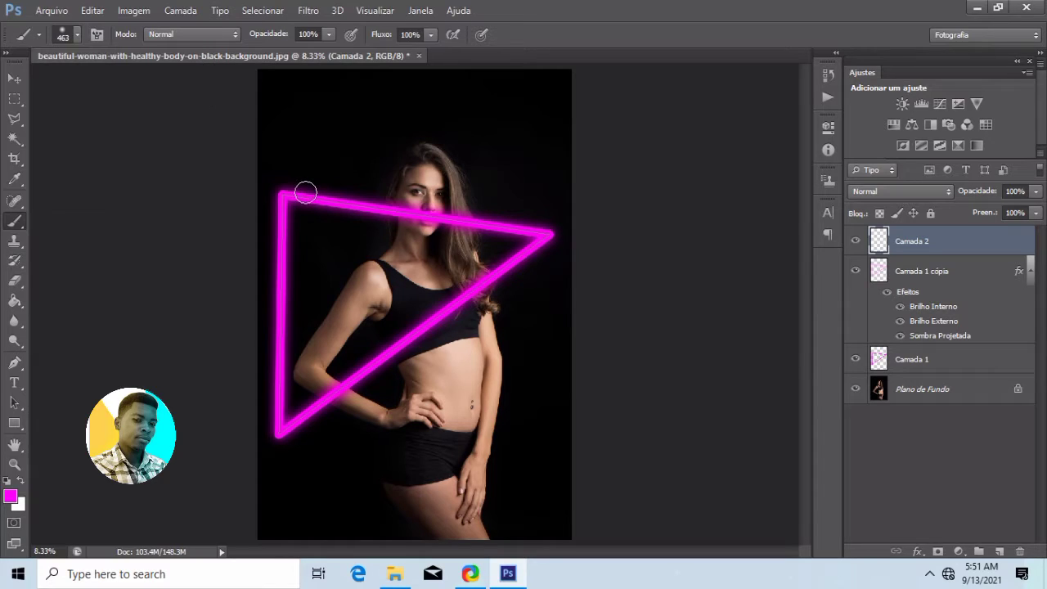
pyautogui.moveTo(304, 190)
pyautogui.mouseDown()
pyautogui.moveTo(554, 237)
pyautogui.moveTo(537, 263)
pyautogui.moveTo(280, 437)
pyautogui.moveTo(267, 392)
pyautogui.moveTo(280, 188)
pyautogui.moveTo(299, 190)
pyautogui.moveTo(304, 212)
pyautogui.moveTo(414, 218)
pyautogui.mouseUp()
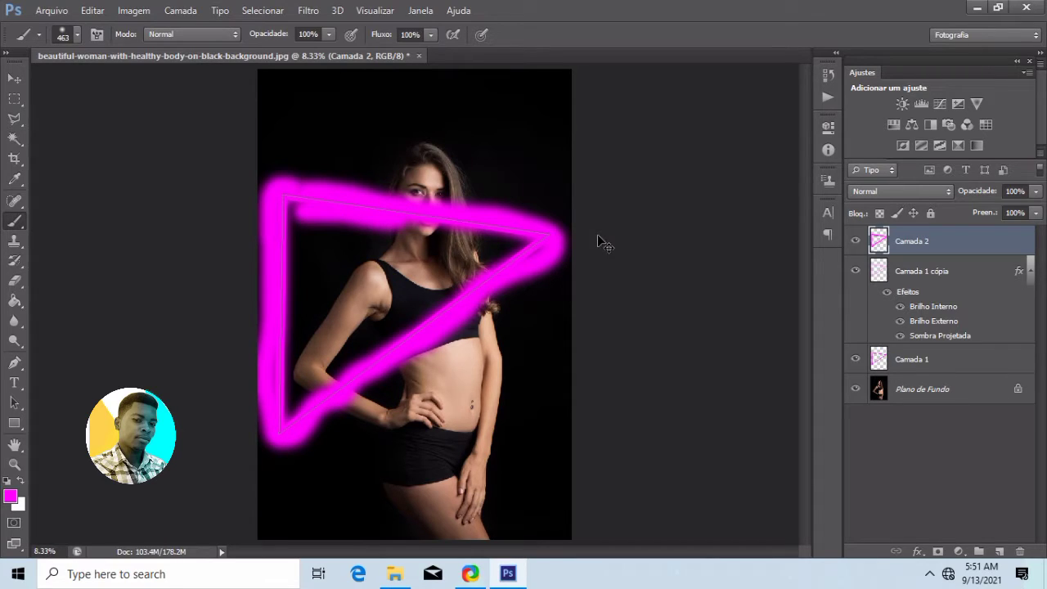
pyautogui.hotkey('ctrl', 'z')
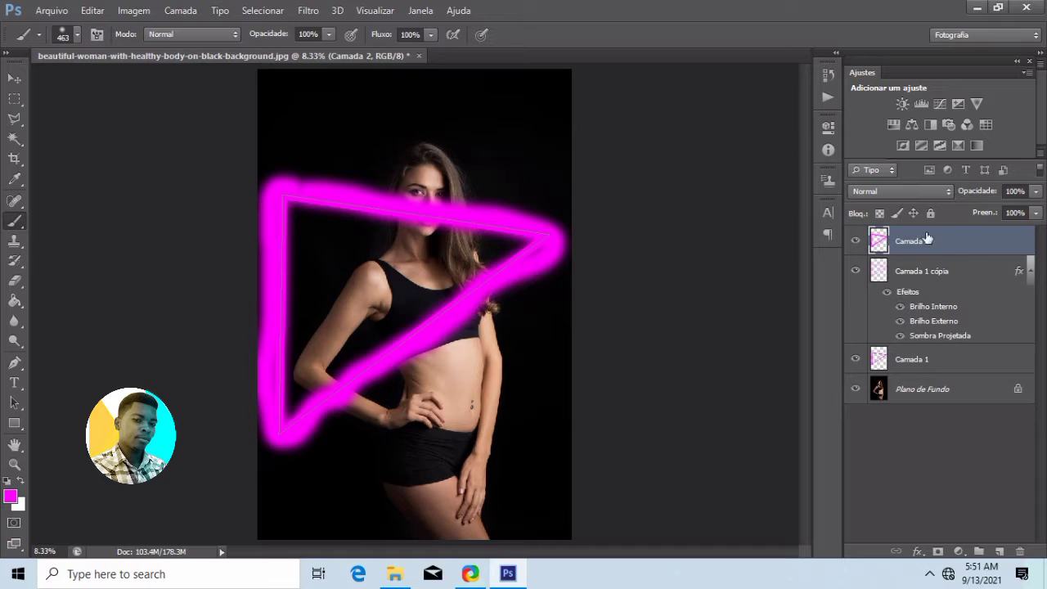
pyautogui.click(924, 193)
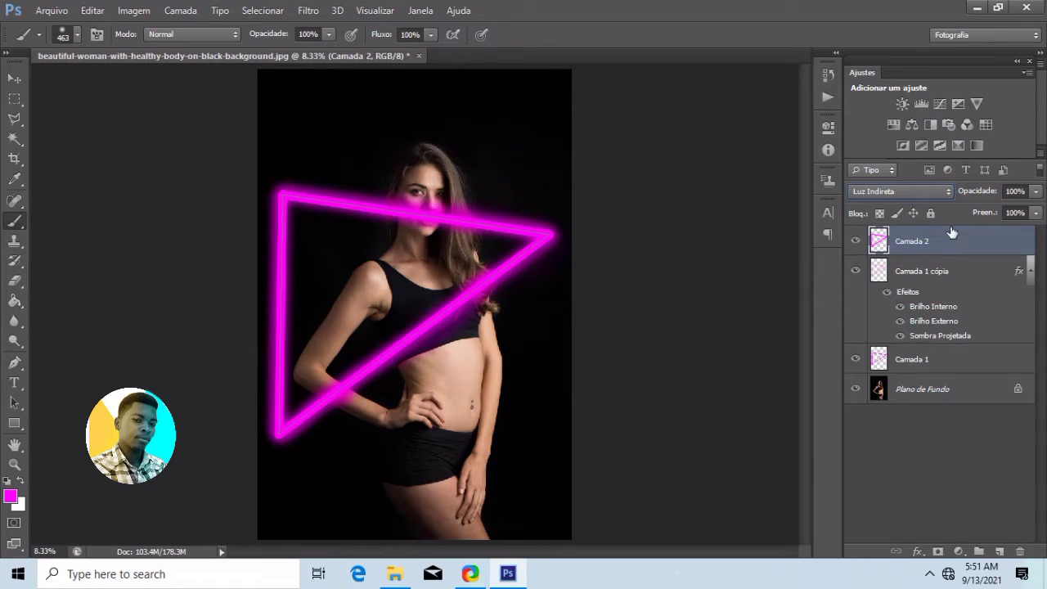
# Group the three triangle layers and add a layer mask to the group.
pyautogui.keyDown('shift'); pyautogui.click(963, 359); pyautogui.keyUp('shift')
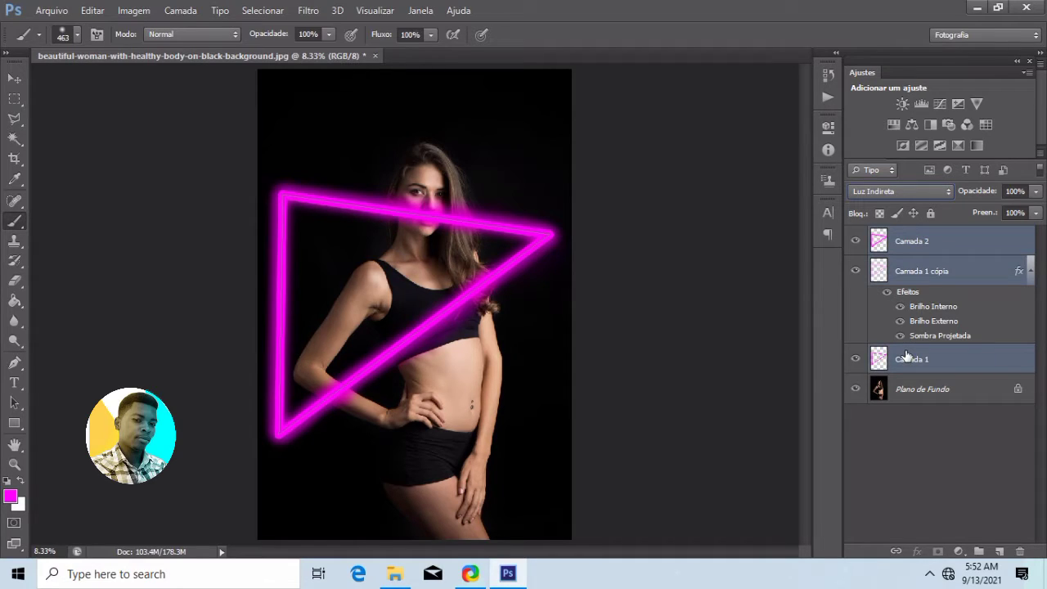
pyautogui.hotkey('ctrl', 'g')
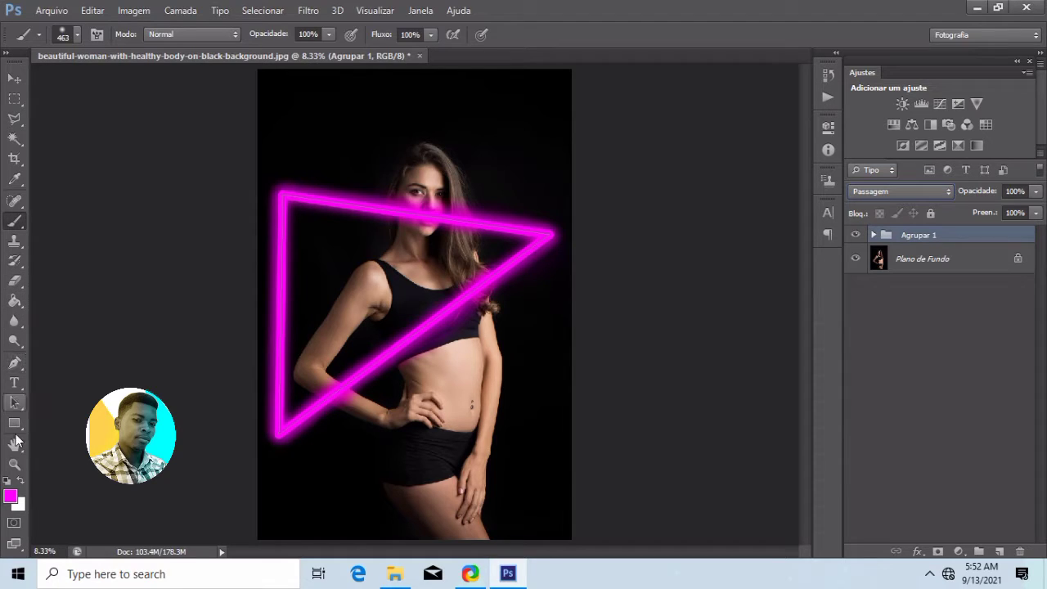
pyautogui.click(938, 551)
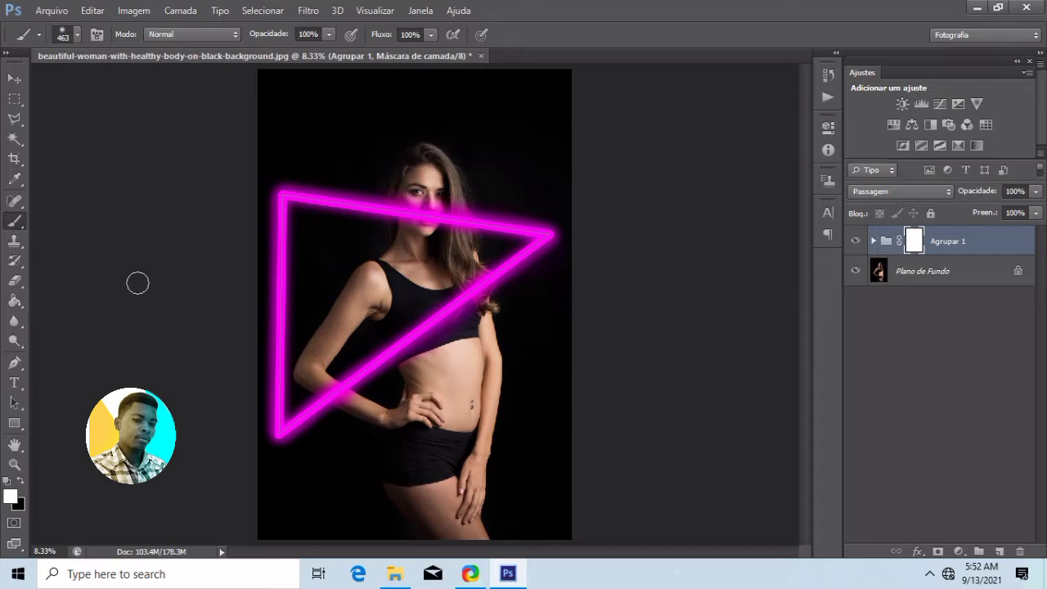
# Paint black on the group mask to hide the neon where it crosses the woman's face, hair and forearm.
pyautogui.click(21, 481)
pyautogui.moveTo(443, 218)
pyautogui.mouseDown()
pyautogui.moveTo(396, 209)
pyautogui.moveTo(431, 211)
pyautogui.moveTo(441, 200)
pyautogui.moveTo(454, 237)
pyautogui.moveTo(447, 209)
pyautogui.mouseUp()
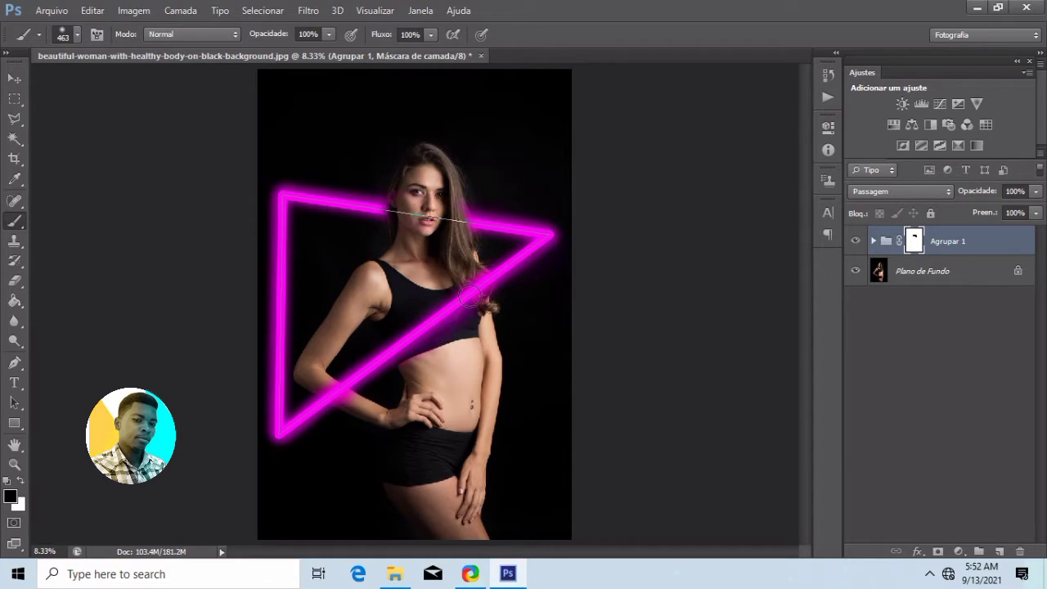
pyautogui.moveTo(374, 369)
pyautogui.mouseDown()
pyautogui.moveTo(331, 391)
pyautogui.moveTo(342, 396)
pyautogui.moveTo(307, 374)
pyautogui.mouseUp()
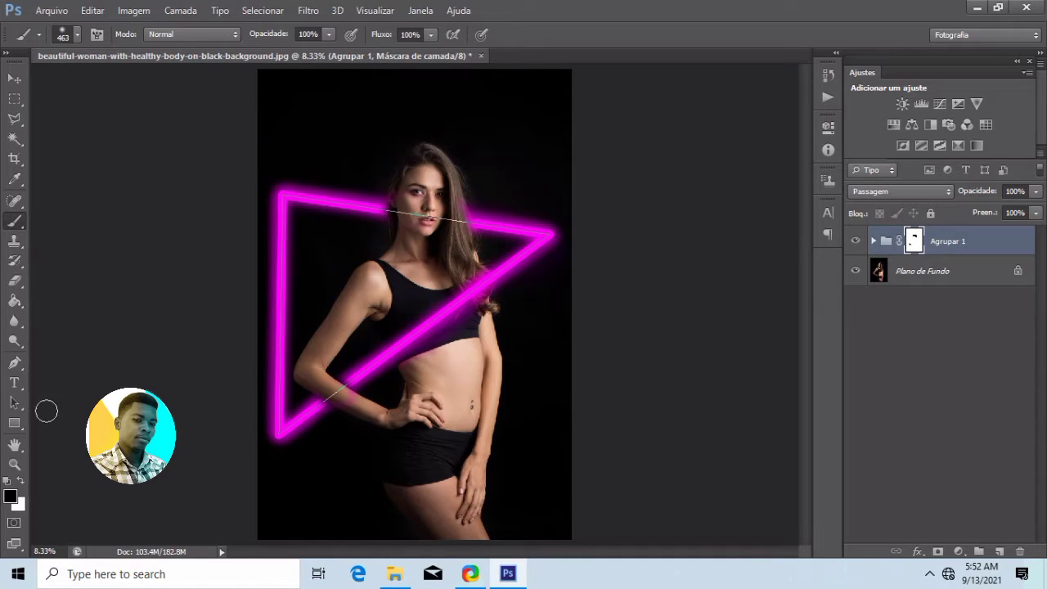
# Refine the group mask at the forearm's inner edge in black with a hard round 47 px brush.
pyautogui.click(75, 35)
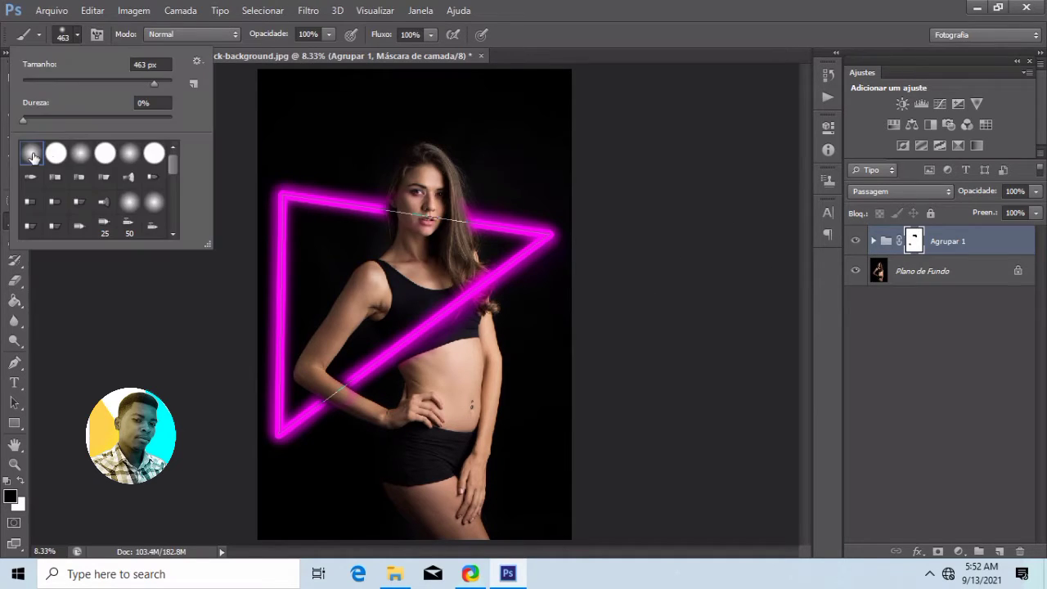
pyautogui.click(55, 153)
pyautogui.moveTo(101, 82); pyautogui.dragTo(58, 83)
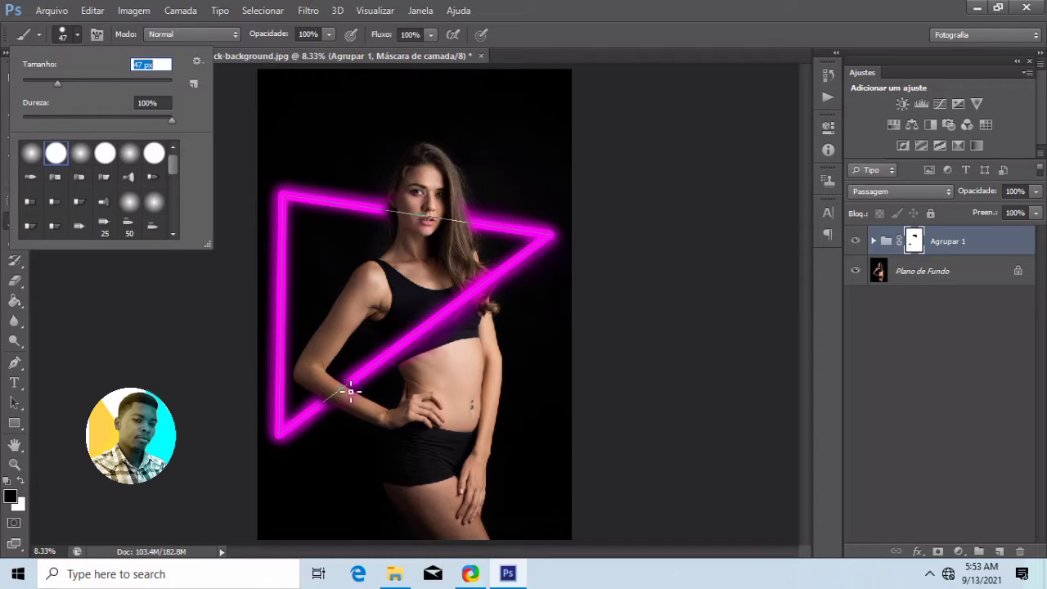
pyautogui.click(351, 390)
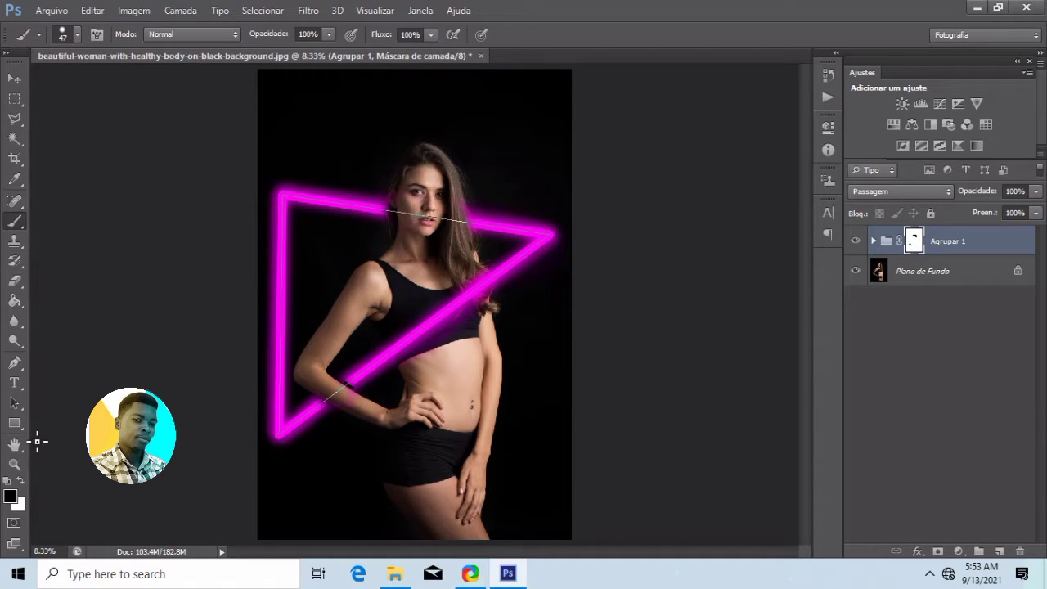
# Restore the neon beside the forearm in white on the group mask, switching to a soft round 47 px brush.
pyautogui.click(20, 481)
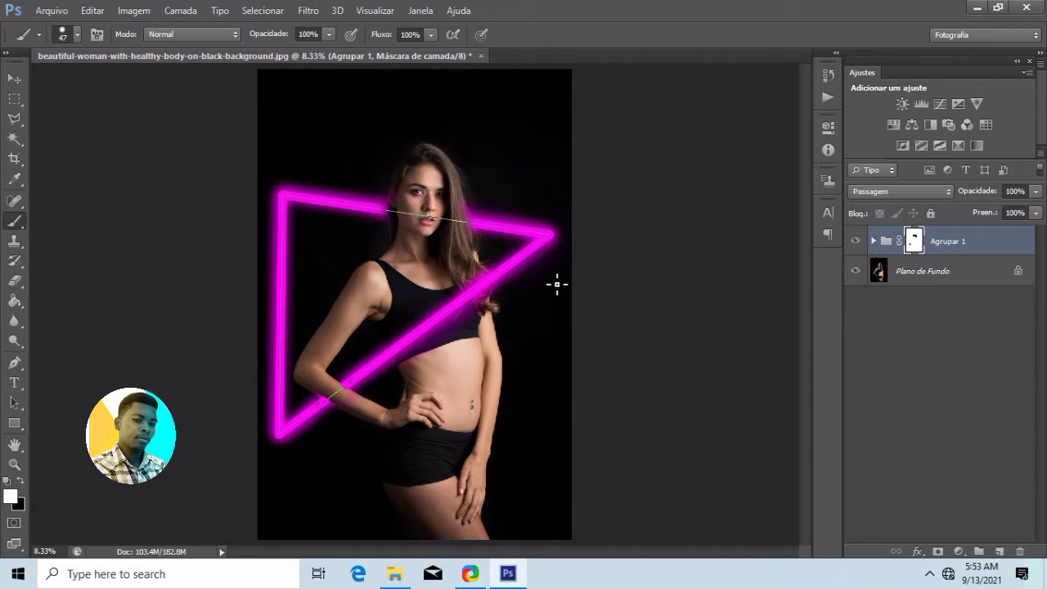
pyautogui.click(77, 39)
pyautogui.click(31, 153)
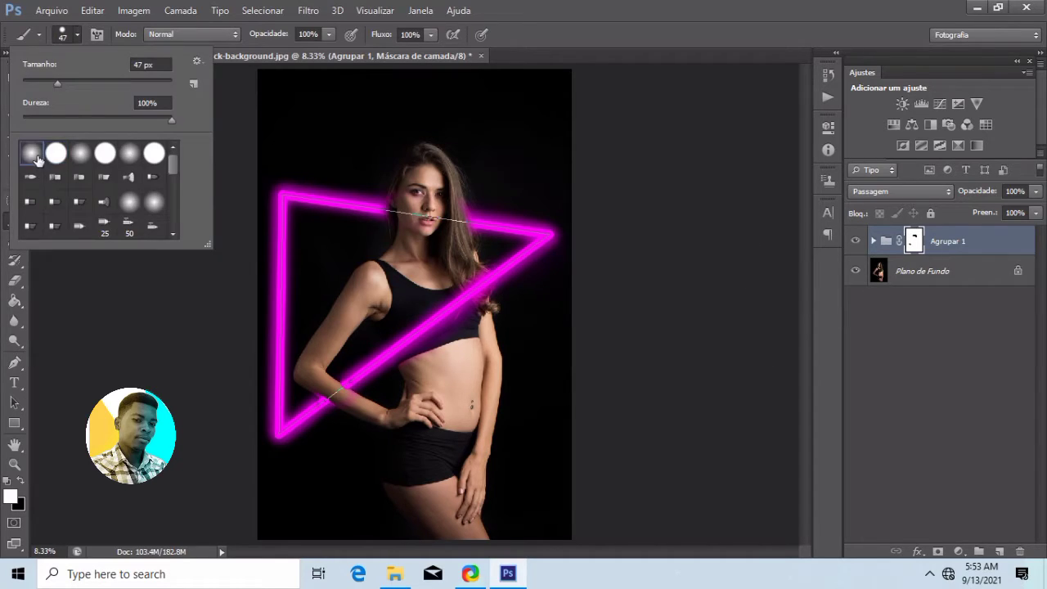
pyautogui.click(319, 413)
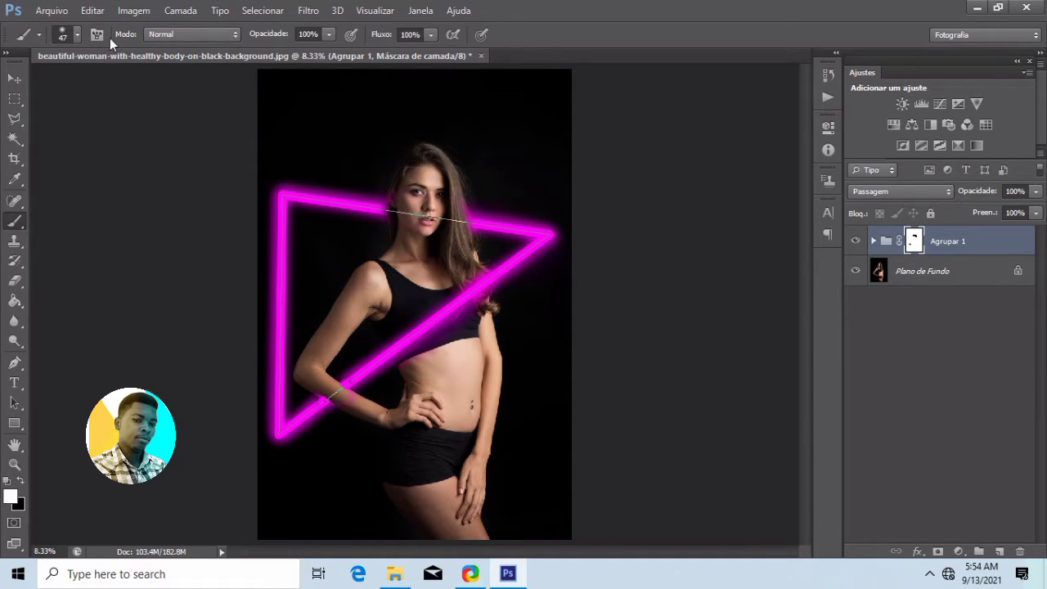
# Enlarge the soft brush to 288 px and touch up the neon's mask beside the forearm in white.
pyautogui.click(76, 36)
pyautogui.click(98, 83)
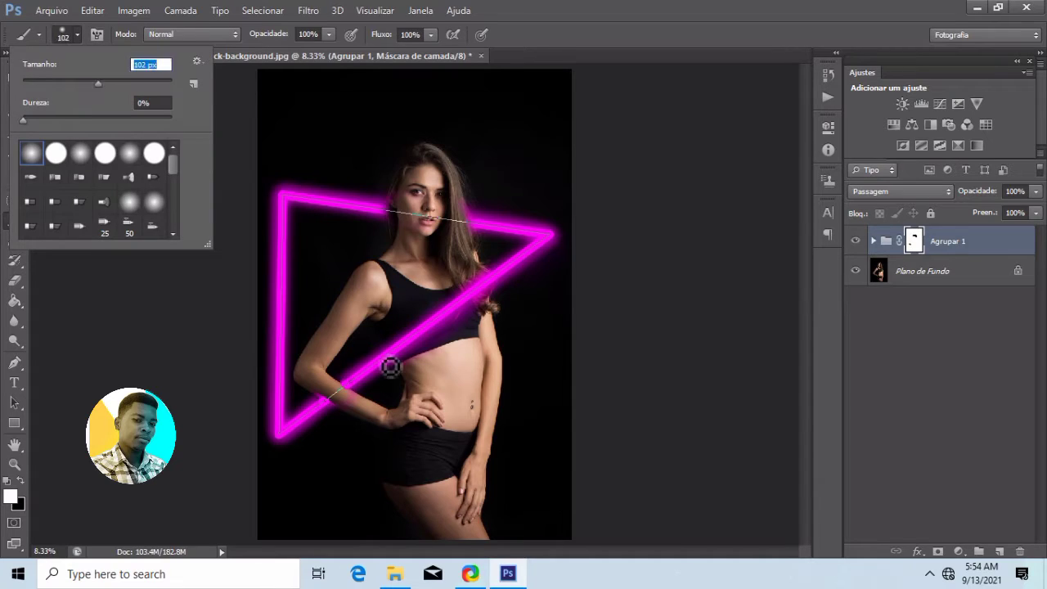
pyautogui.click(126, 82)
pyautogui.click(139, 80)
pyautogui.click(356, 391)
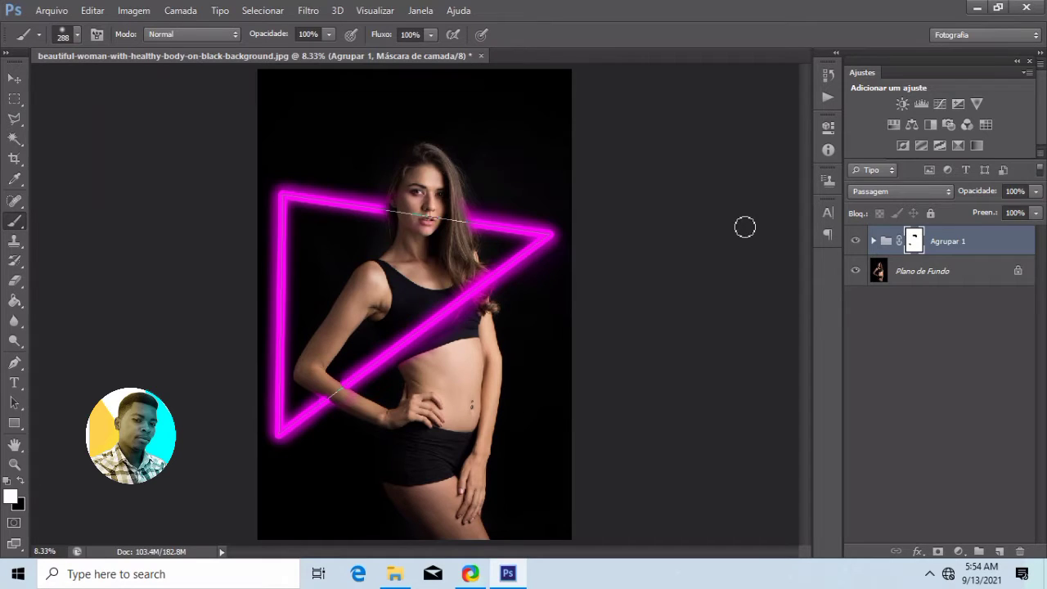
# Duplicate the Plano de Fundo layer and create a new empty layer above the copy.
pyautogui.click(966, 289)
pyautogui.hotkey('ctrl', 'j')
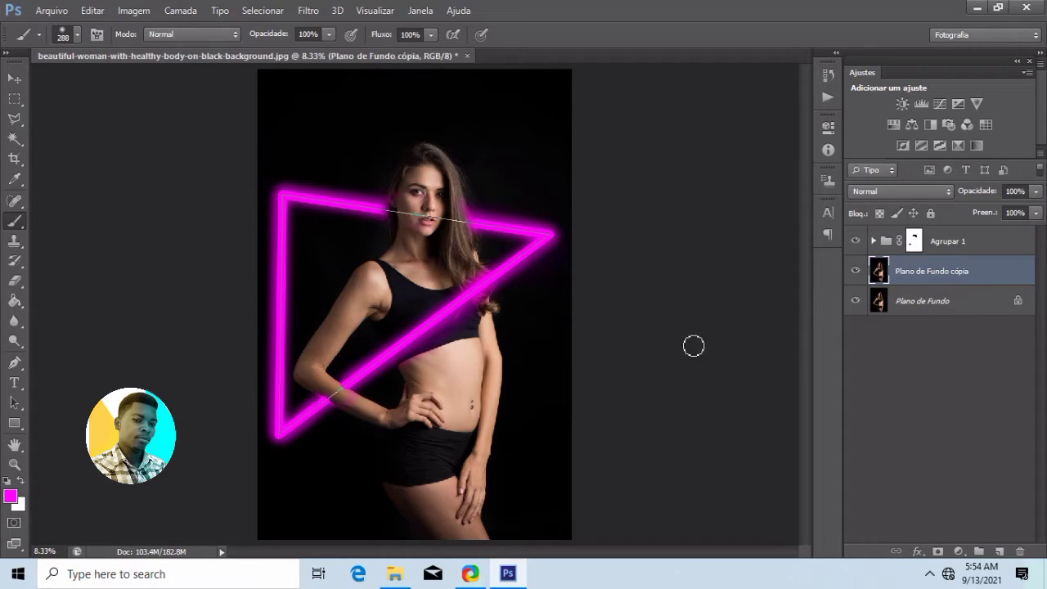
pyautogui.click(1000, 551)
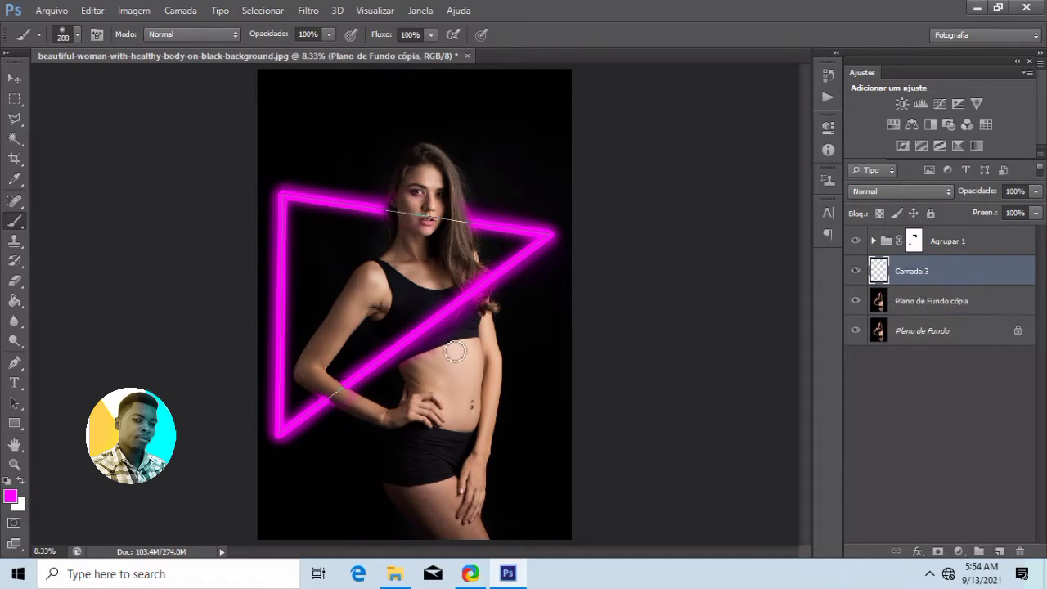
# Paint magenta down the woman's face and torso on Camada 3 with a soft 1057 px brush and set the layer's blend mode to Luz Indireta.
pyautogui.click(77, 34)
pyautogui.moveTo(157, 79); pyautogui.dragTo(159, 82)
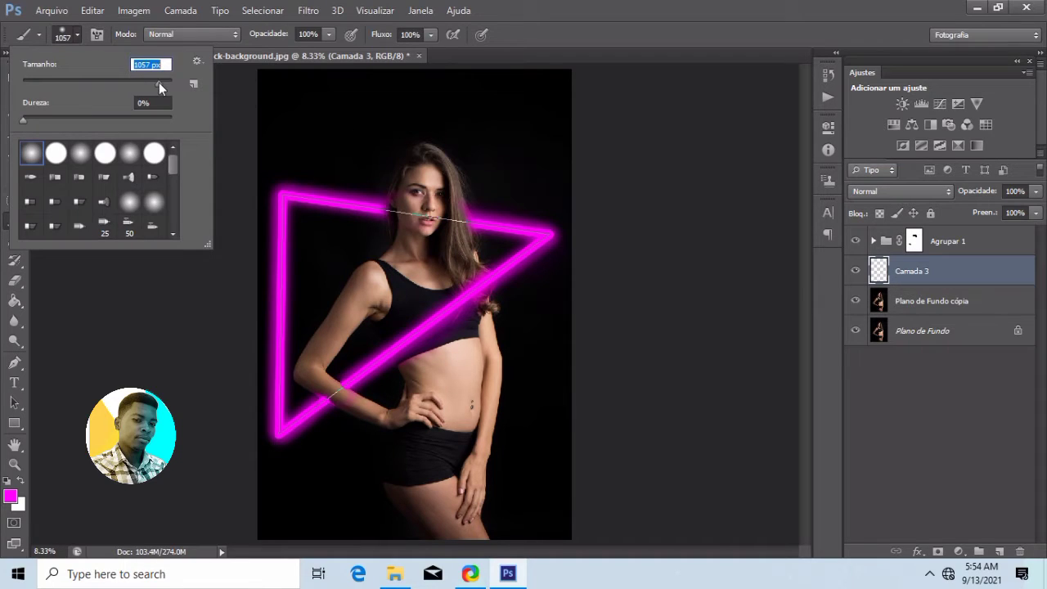
pyautogui.click(419, 168)
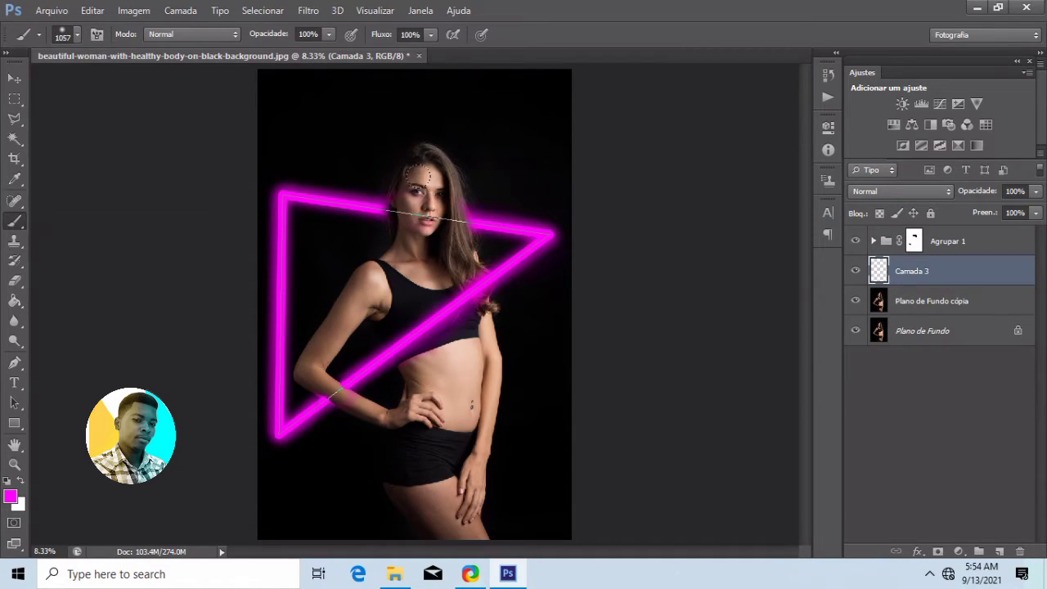
pyautogui.moveTo(422, 168)
pyautogui.mouseDown()
pyautogui.moveTo(413, 245)
pyautogui.moveTo(382, 272)
pyautogui.moveTo(432, 527)
pyautogui.moveTo(437, 507)
pyautogui.mouseUp()
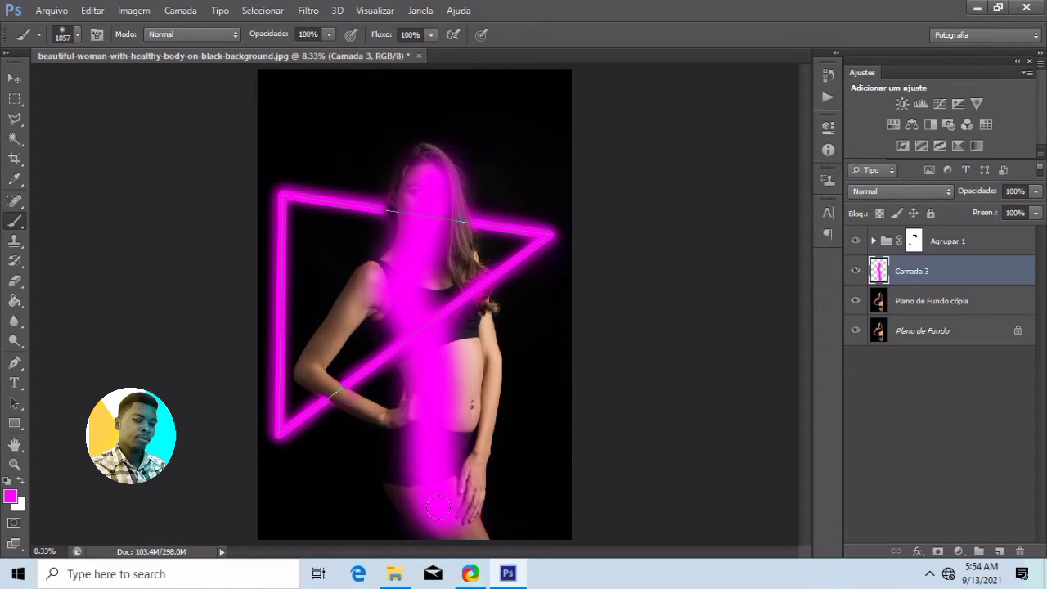
pyautogui.click(865, 191)
pyautogui.click(857, 264)
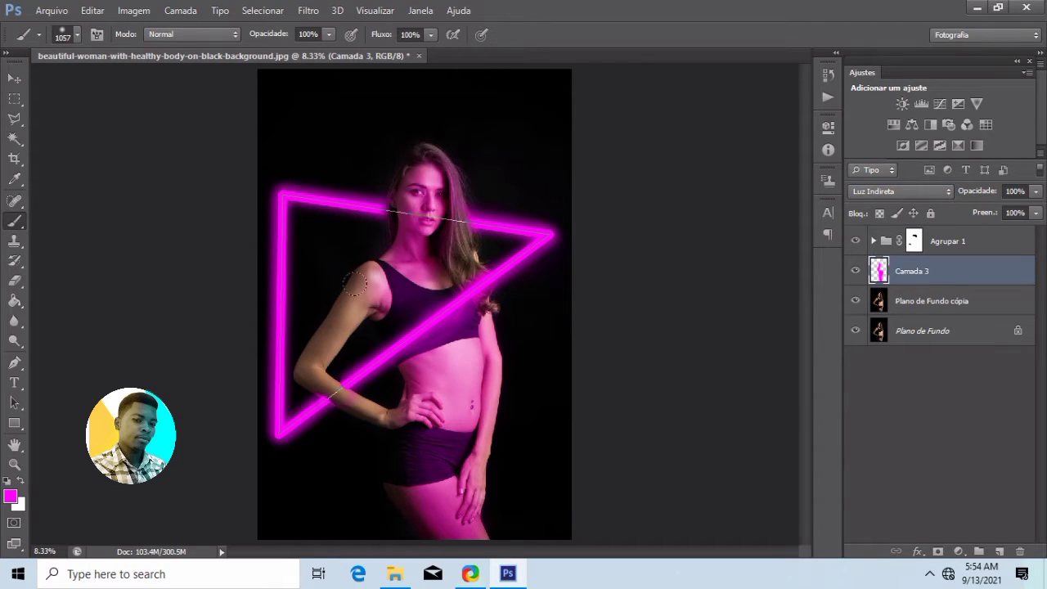
# Extend the magenta light on Camada 3 over the bent arm, the top of the head and the hair.
pyautogui.moveTo(355, 284)
pyautogui.mouseDown()
pyautogui.moveTo(318, 351)
pyautogui.moveTo(357, 400)
pyautogui.moveTo(391, 415)
pyautogui.mouseUp()
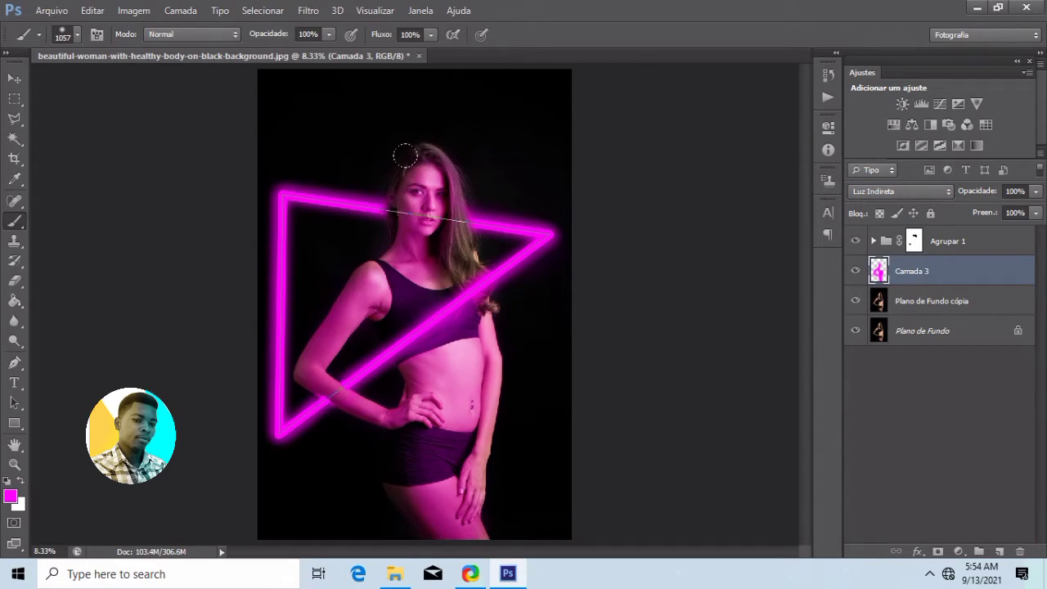
pyautogui.moveTo(405, 155); pyautogui.dragTo(414, 152)
pyautogui.moveTo(382, 242); pyautogui.dragTo(375, 223)
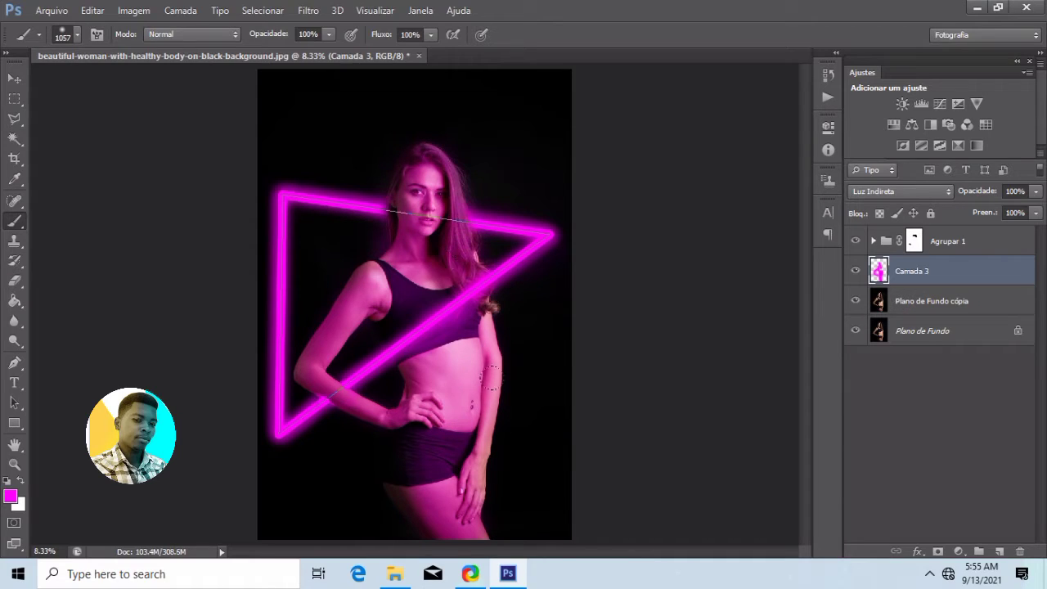
# Change Camada 3's blend mode to Sobrepor and lower its opacity to 42%.
pyautogui.click(944, 194)
pyautogui.click(927, 191)
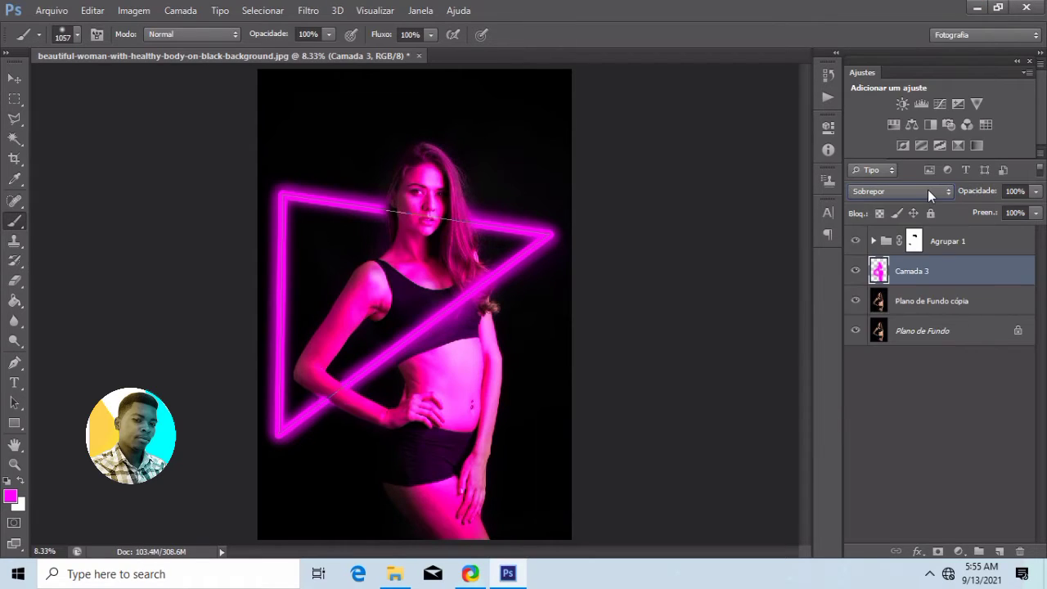
pyautogui.click(1036, 193)
pyautogui.click(1034, 195)
pyautogui.click(1035, 191)
pyautogui.moveTo(1035, 210); pyautogui.dragTo(996, 210)
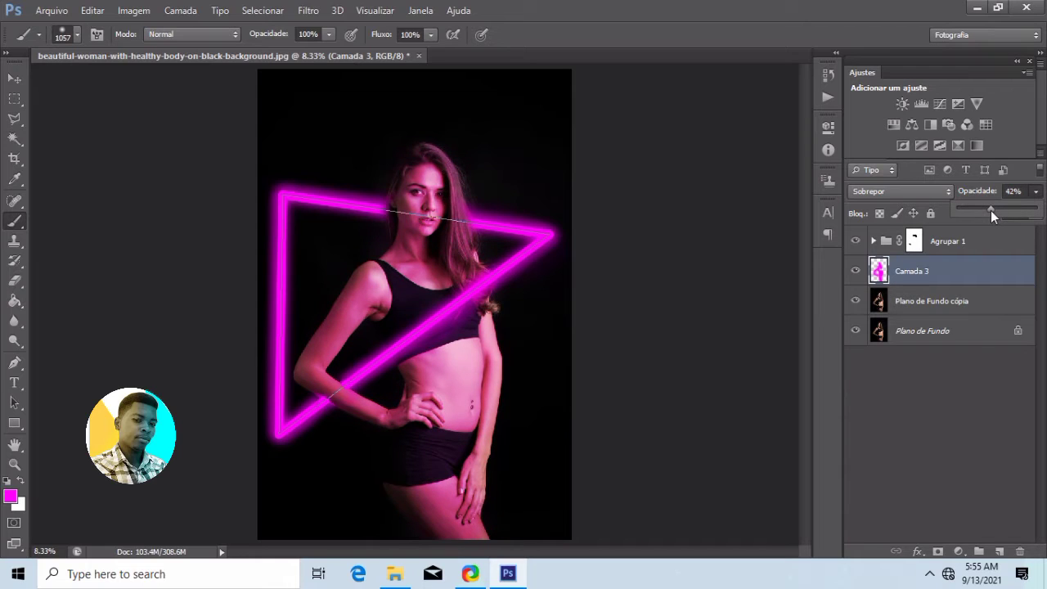
# Add an Equilíbrio de Cores adjustment above Camada 3 with Ciano/Vermelho at +34 and Magenta/Verde at +19.
pyautogui.click(958, 551)
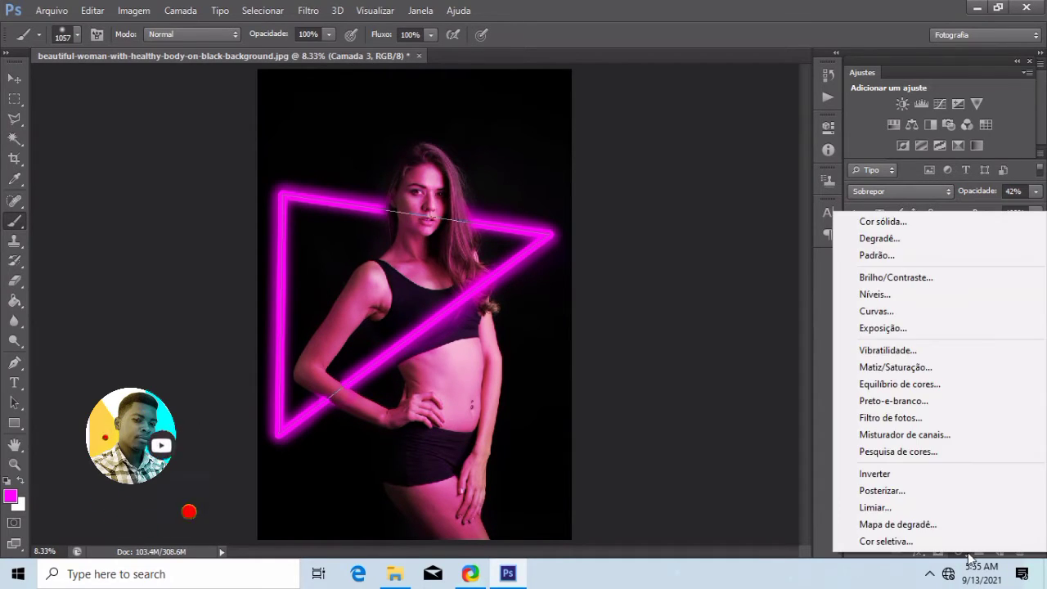
pyautogui.click(520, 363)
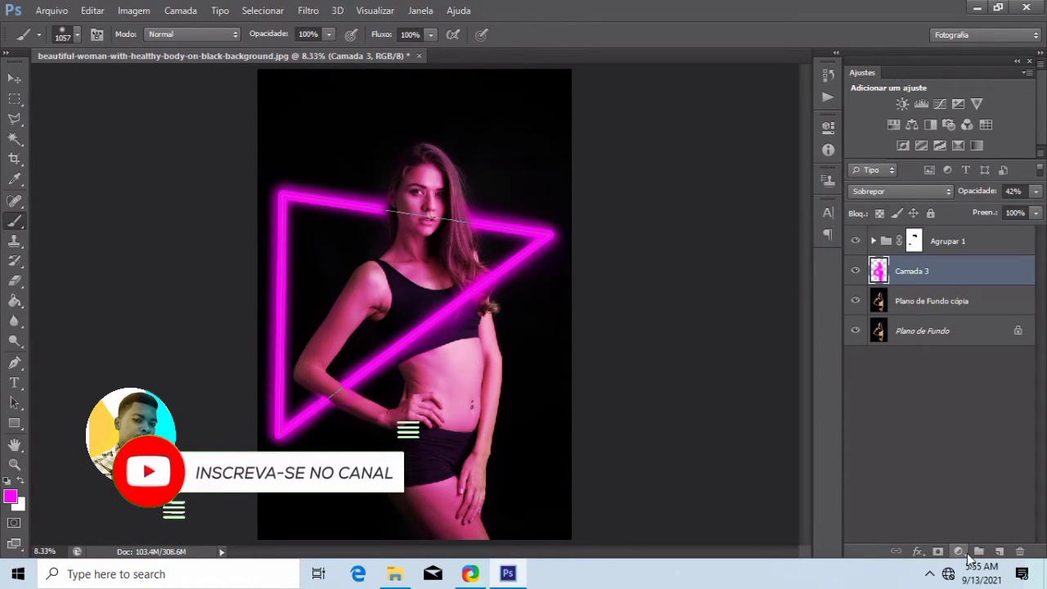
pyautogui.click(959, 551)
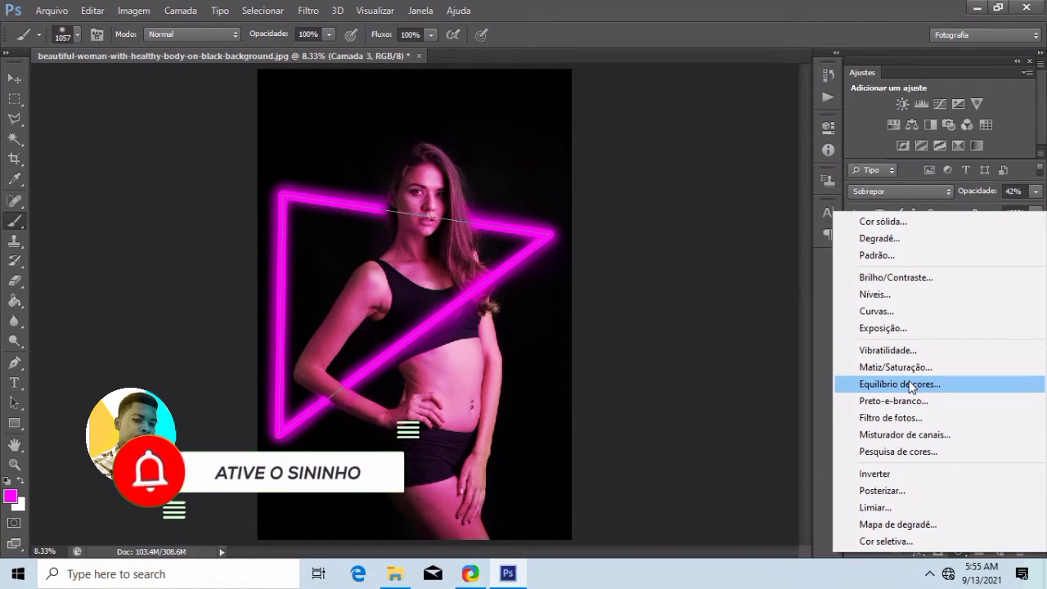
pyautogui.click(903, 384)
pyautogui.moveTo(689, 201)
pyautogui.mouseDown()
pyautogui.moveTo(728, 200)
pyautogui.moveTo(707, 201)
pyautogui.moveTo(701, 227)
pyautogui.moveTo(677, 227)
pyautogui.moveTo(700, 228)
pyautogui.moveTo(676, 204)
pyautogui.moveTo(701, 204)
pyautogui.mouseUp()
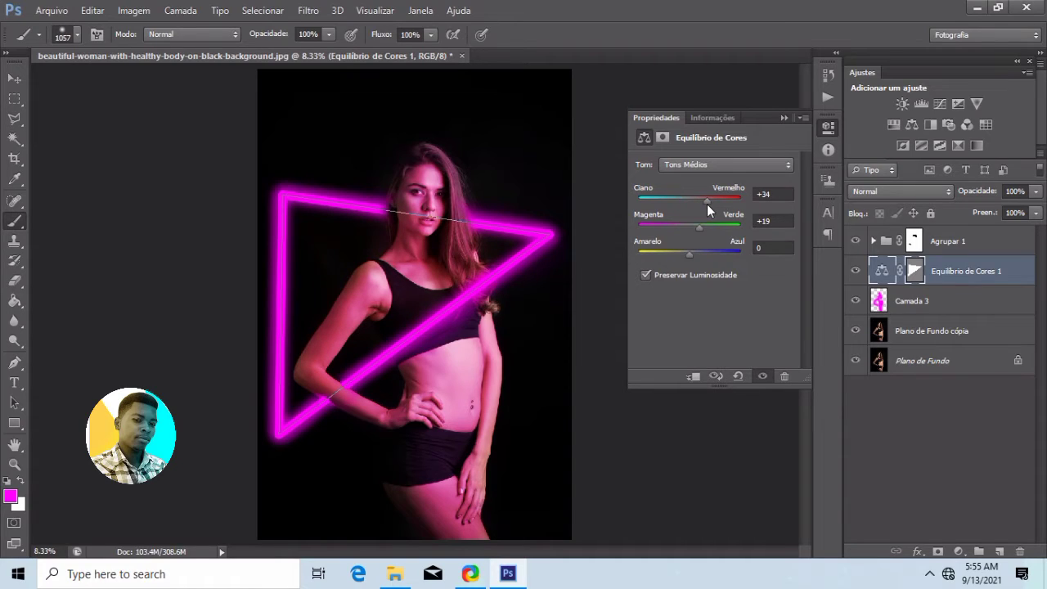
pyautogui.click(782, 119)
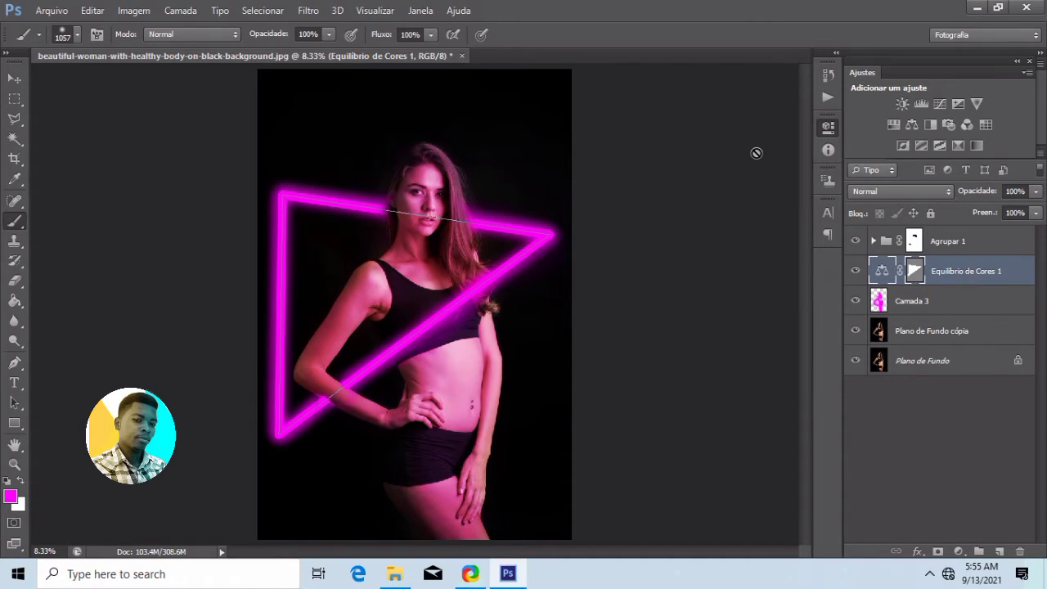
# Delete the Equilíbrio de Cores adjustment layer above Camada 3.
pyautogui.hotkey('shift', 'alt', 'o')
pyautogui.hotkey('alt', '[')
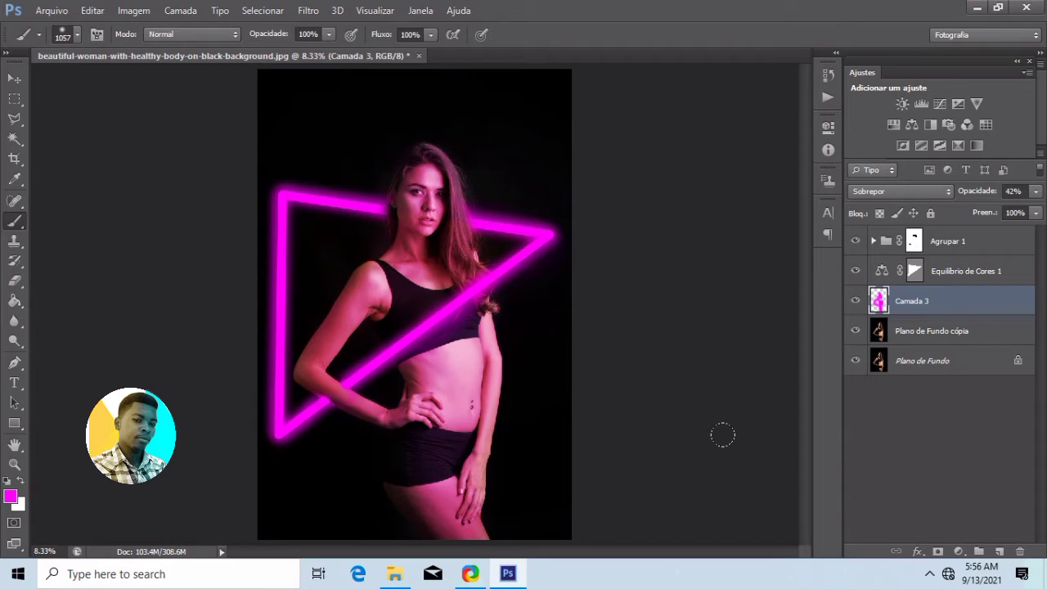
pyautogui.click(971, 270)
pyautogui.press('Delete')
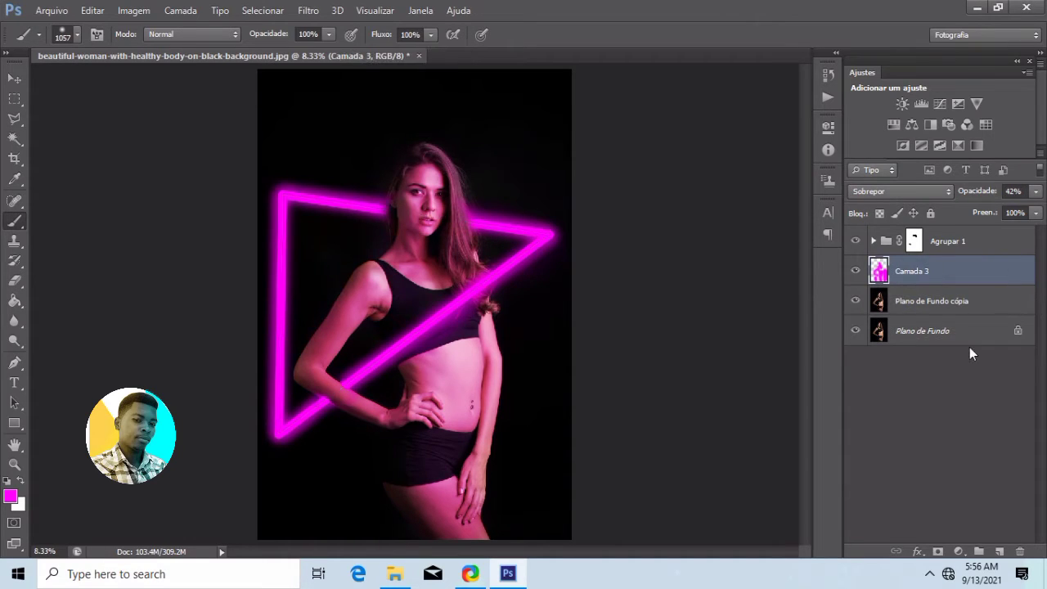
# Add an Equilíbrio de Cores adjustment above Agrupar 1 with midtones at Ciano/Vermelho +27, Magenta/Verde -37 and Amarelo/Azul -12.
pyautogui.click(940, 241)
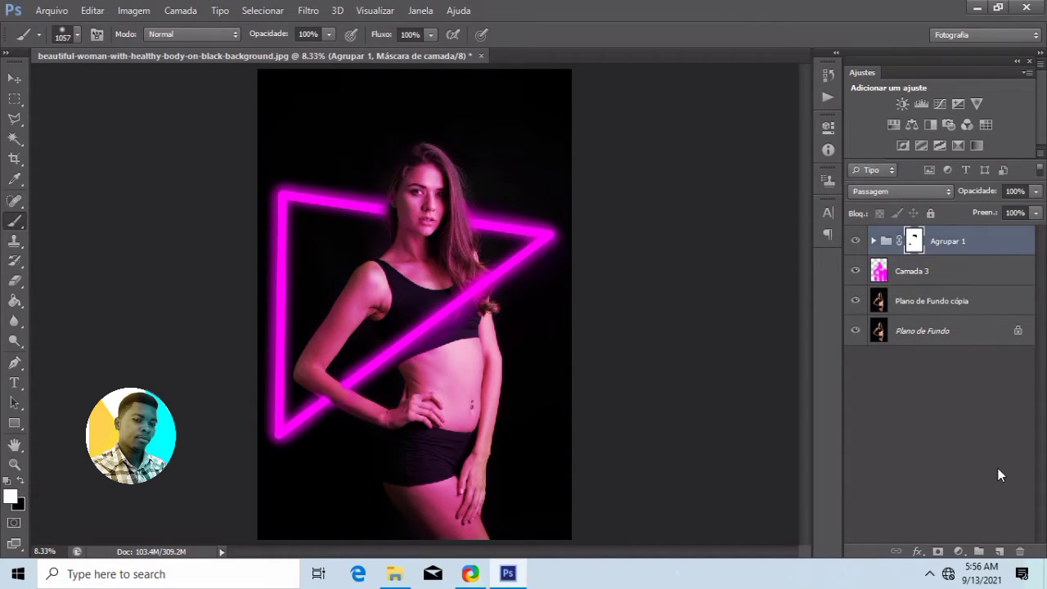
pyautogui.click(957, 553)
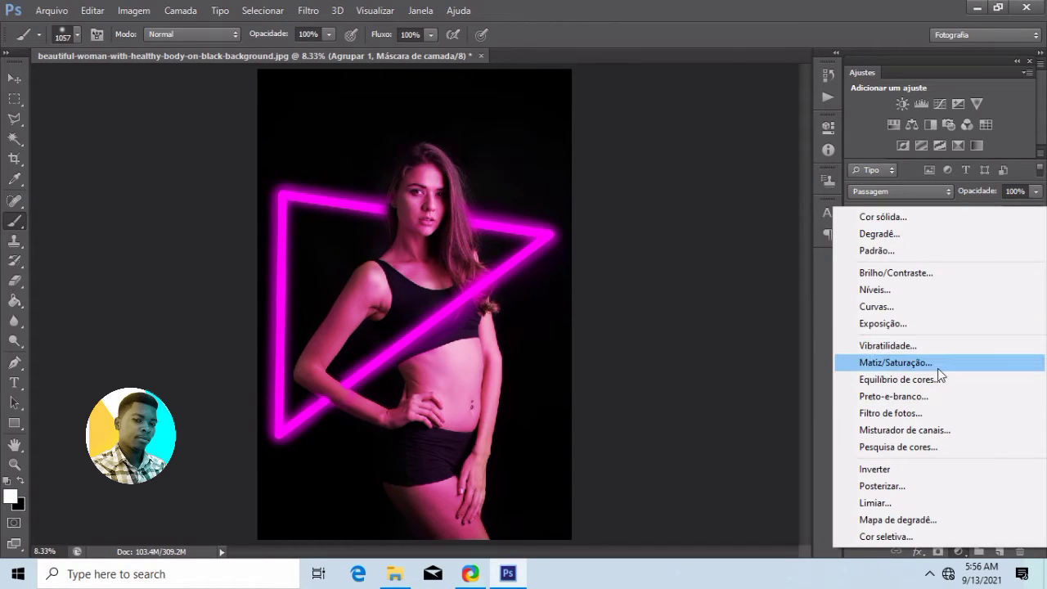
pyautogui.click(938, 379)
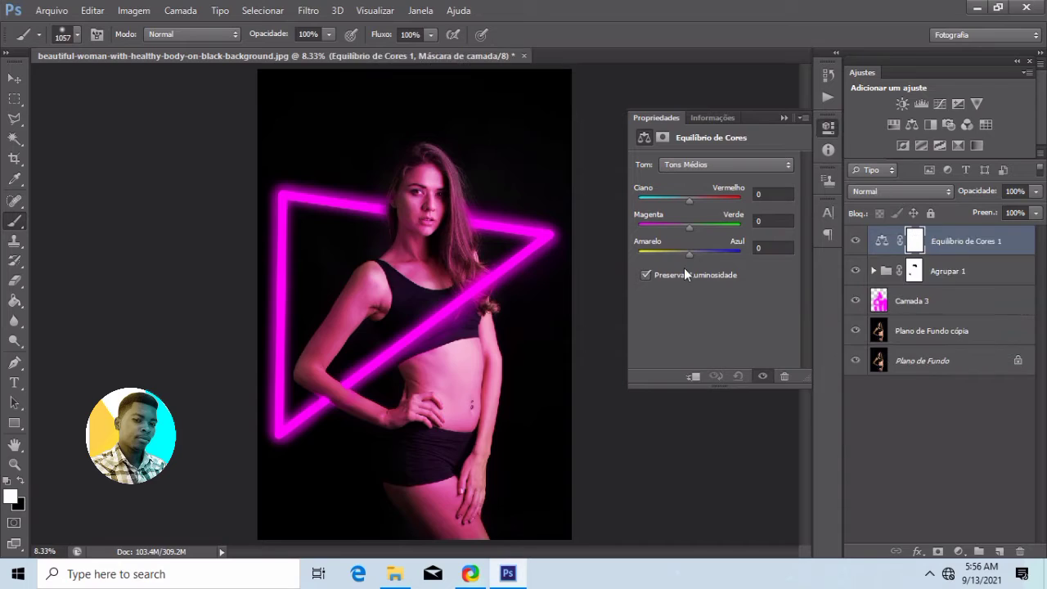
pyautogui.moveTo(691, 200)
pyautogui.mouseDown()
pyautogui.moveTo(716, 201)
pyautogui.moveTo(703, 201)
pyautogui.mouseUp()
pyautogui.moveTo(694, 226); pyautogui.dragTo(698, 256)
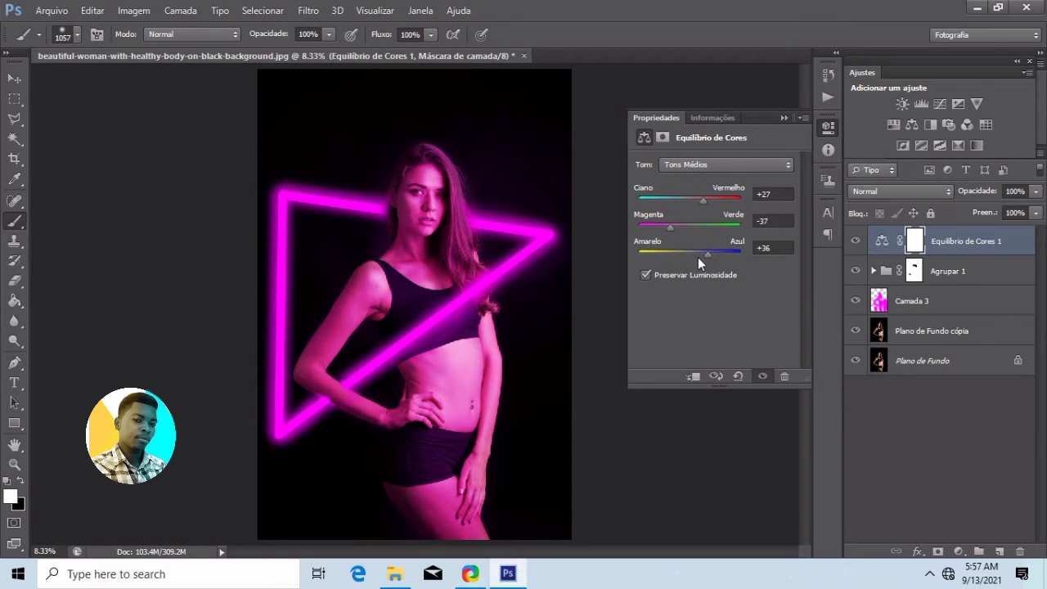
pyautogui.moveTo(698, 257); pyautogui.dragTo(670, 257)
pyautogui.click(690, 254)
pyautogui.moveTo(690, 254); pyautogui.dragTo(683, 253)
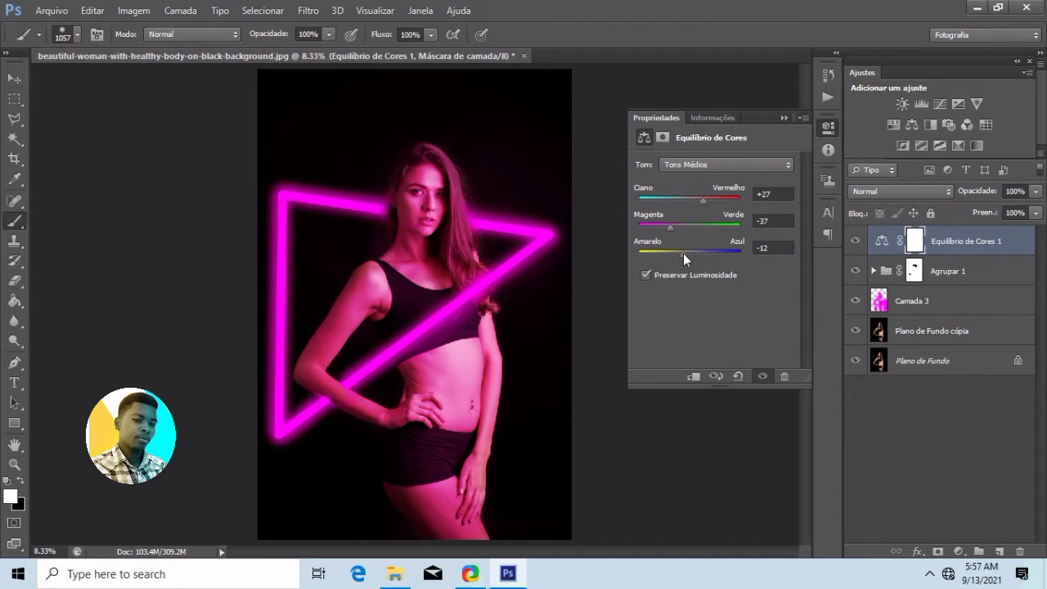
pyautogui.click(783, 119)
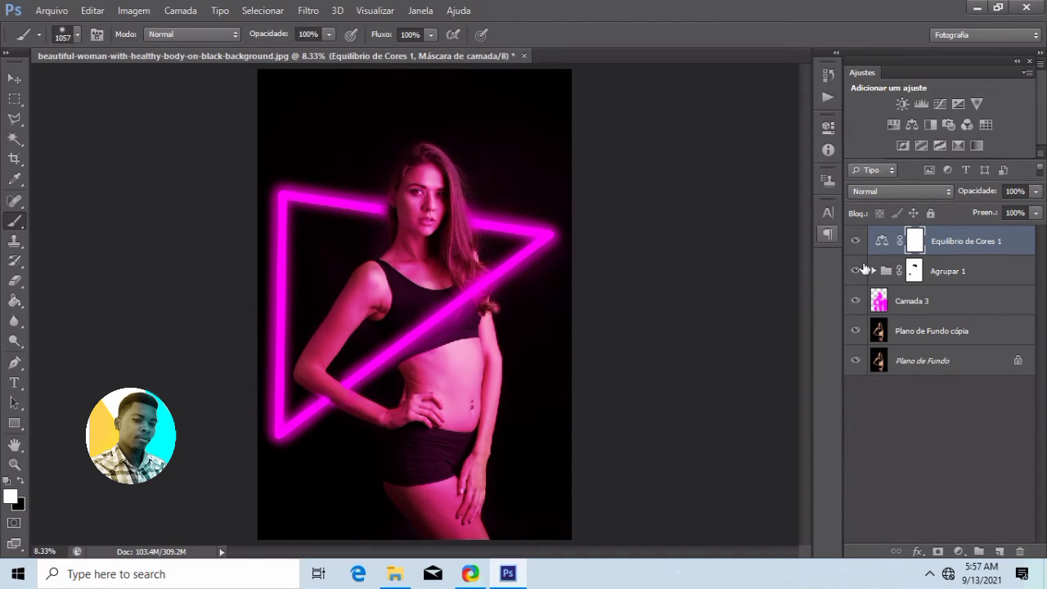
# Reduce Camada 3's opacity to 37% and create a new group containing an empty layer above it.
pyautogui.click(892, 301)
pyautogui.moveTo(1035, 191); pyautogui.dragTo(976, 211)
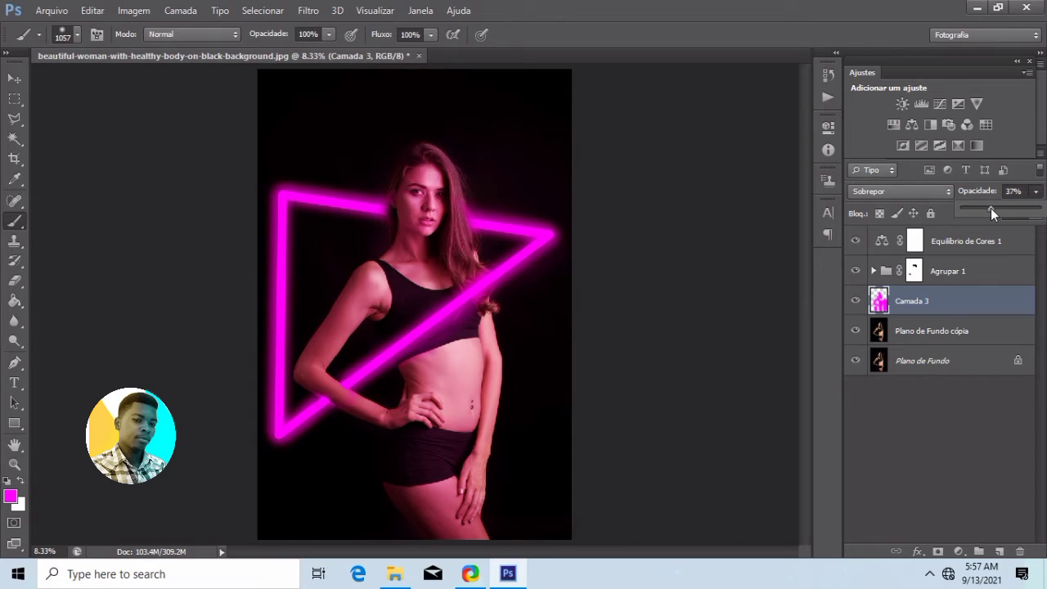
pyautogui.click(980, 552)
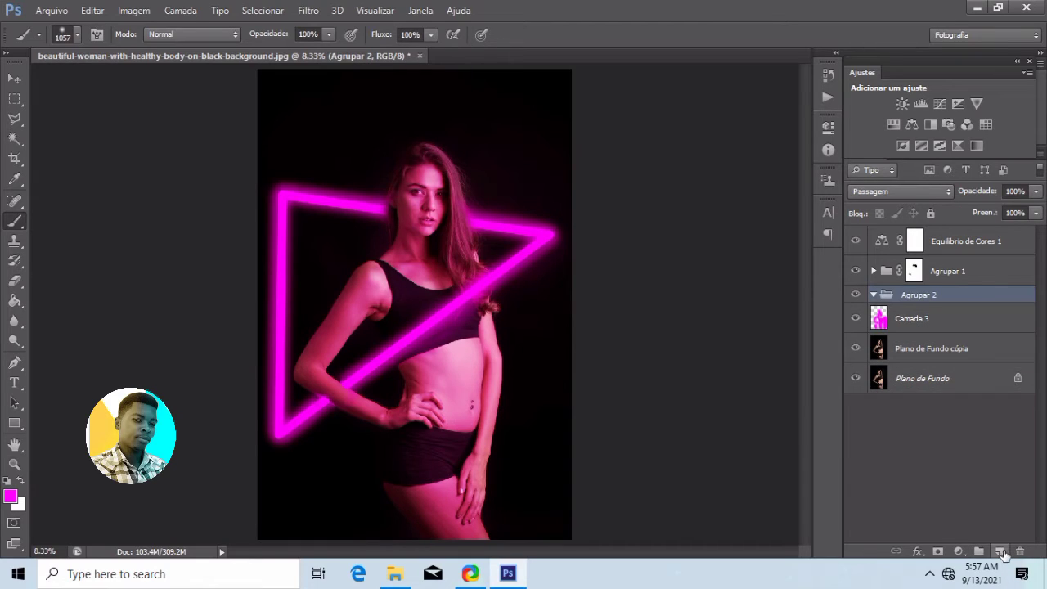
pyautogui.click(999, 552)
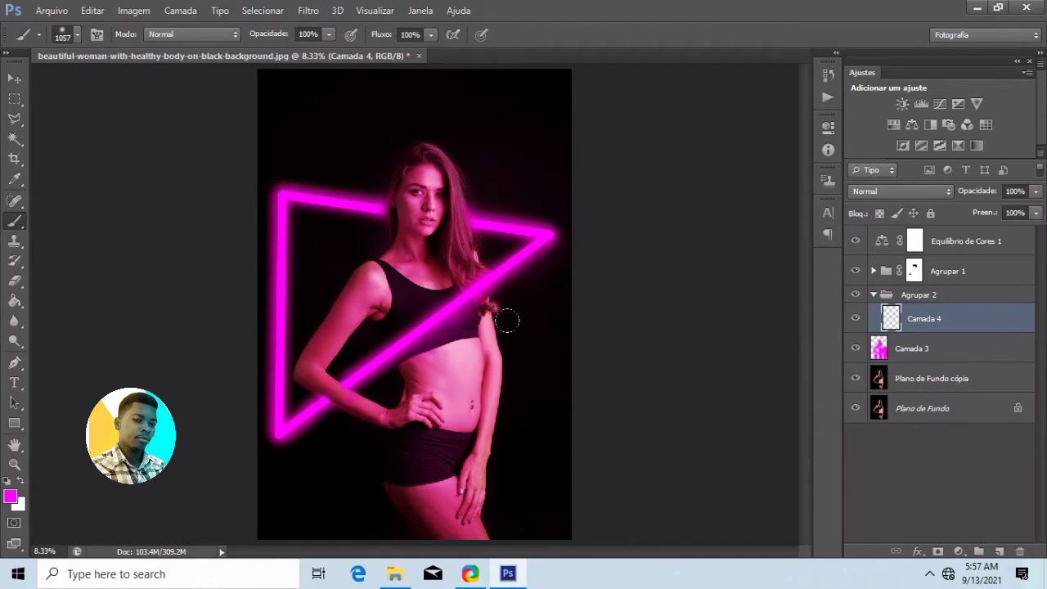
# Paint a vertical magenta stroke beside the woman's straight arm on Camada 4 and set the layer's blend mode to Luz Indireta.
pyautogui.moveTo(528, 327); pyautogui.dragTo(519, 433)
pyautogui.moveTo(517, 475); pyautogui.dragTo(524, 495)
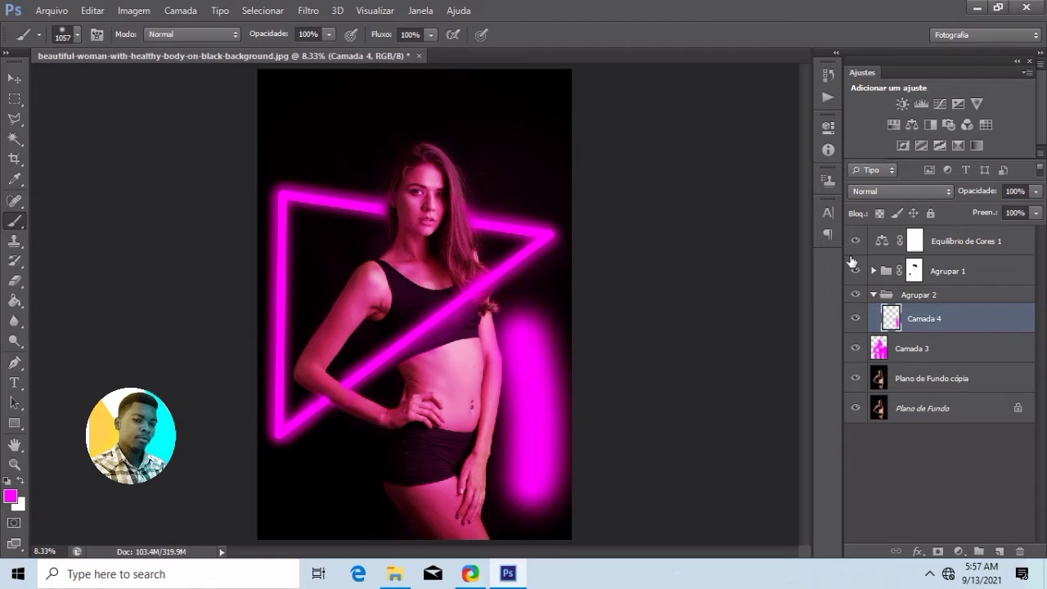
pyautogui.click(899, 192)
pyautogui.click(887, 208)
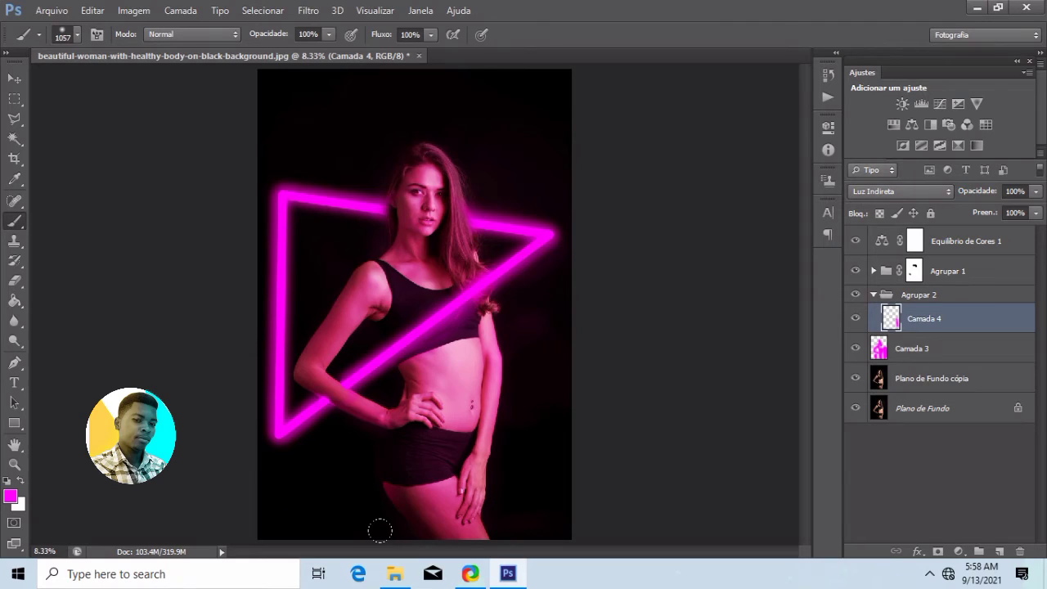
# Brush magenta light on Camada 4 over the thigh, bent arm, hair and the background around the neon triangle.
pyautogui.moveTo(379, 531); pyautogui.dragTo(413, 501)
pyautogui.moveTo(296, 314)
pyautogui.mouseDown()
pyautogui.moveTo(309, 283)
pyautogui.moveTo(363, 271)
pyautogui.mouseUp()
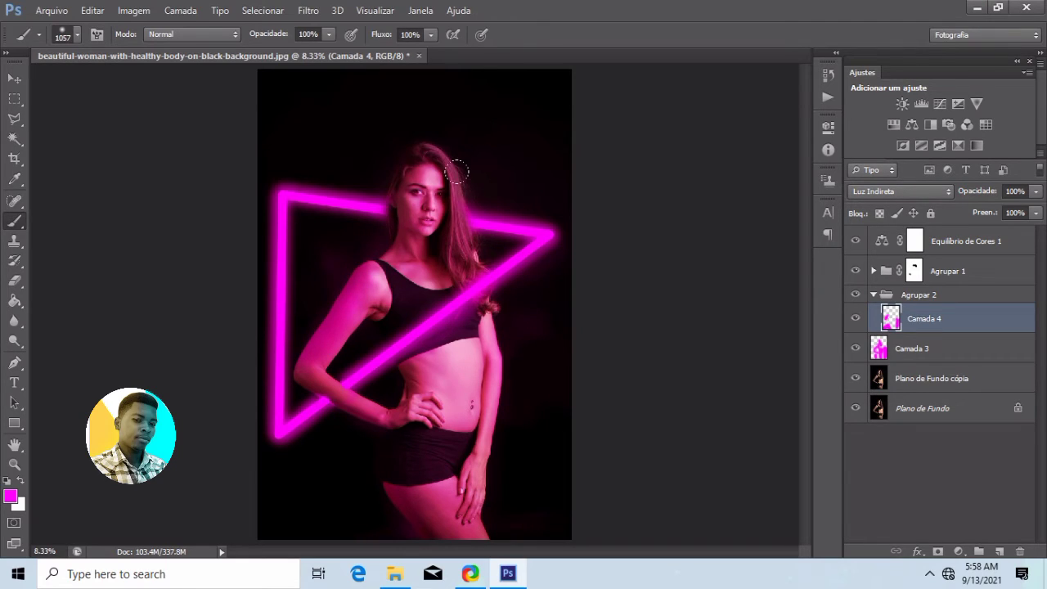
pyautogui.moveTo(457, 171)
pyautogui.mouseDown()
pyautogui.moveTo(488, 250)
pyautogui.moveTo(466, 255)
pyautogui.mouseUp()
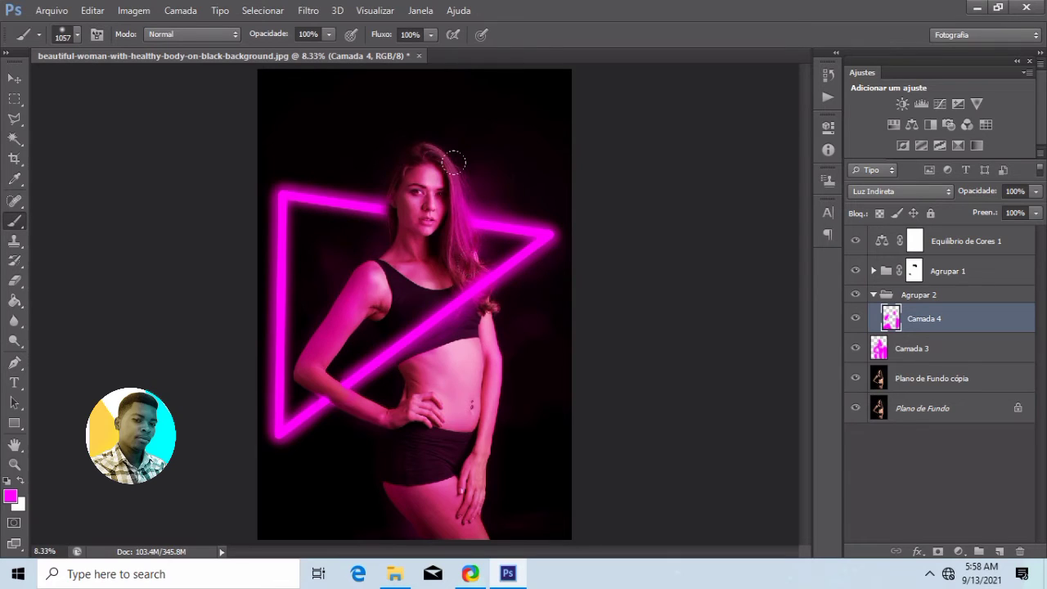
pyautogui.click(365, 194)
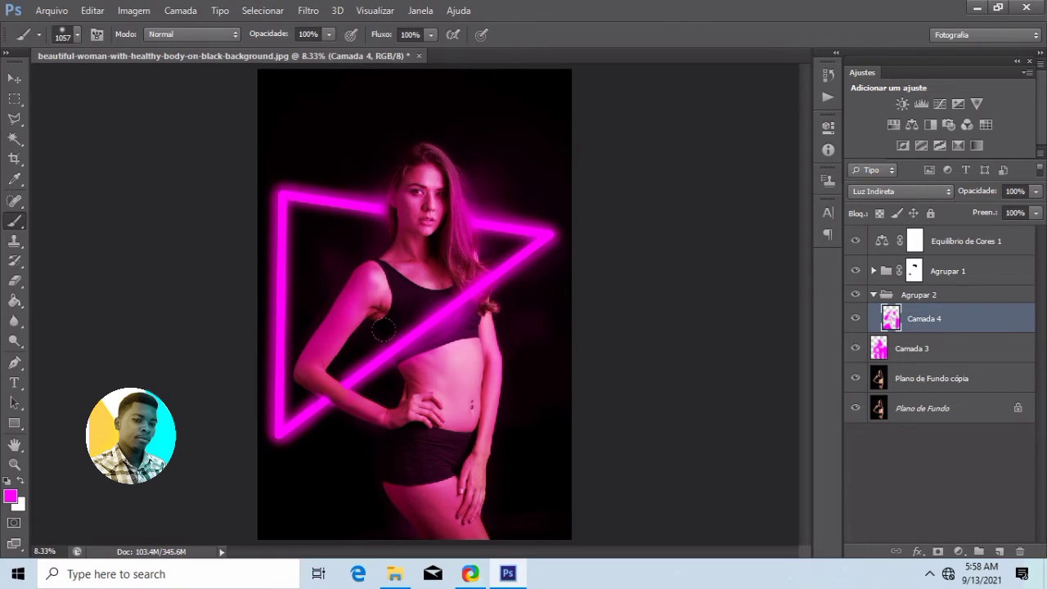
pyautogui.click(460, 286)
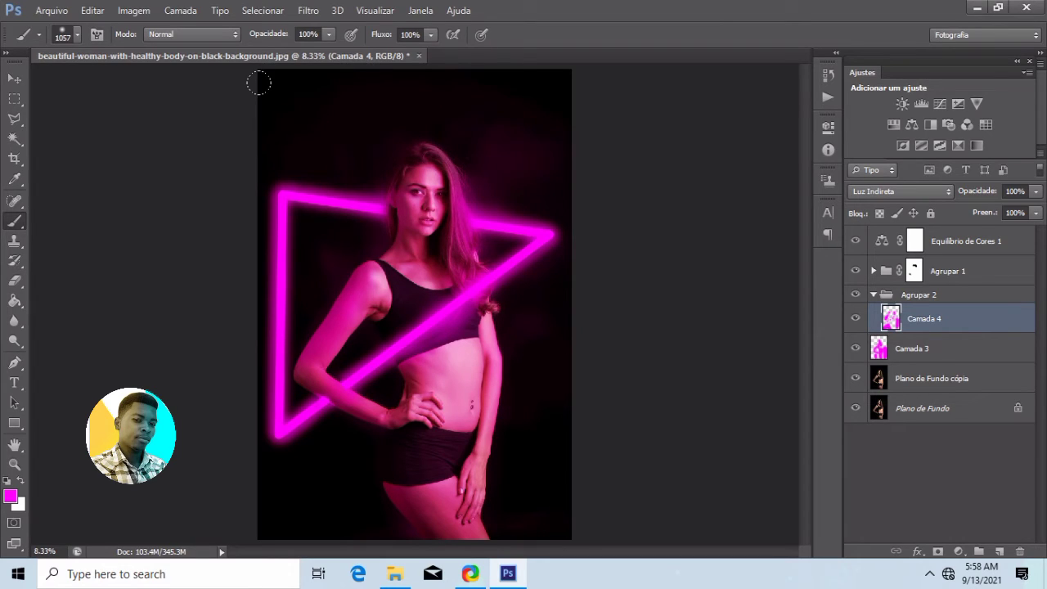
pyautogui.moveTo(259, 82); pyautogui.dragTo(281, 417)
pyautogui.click(52, 10)
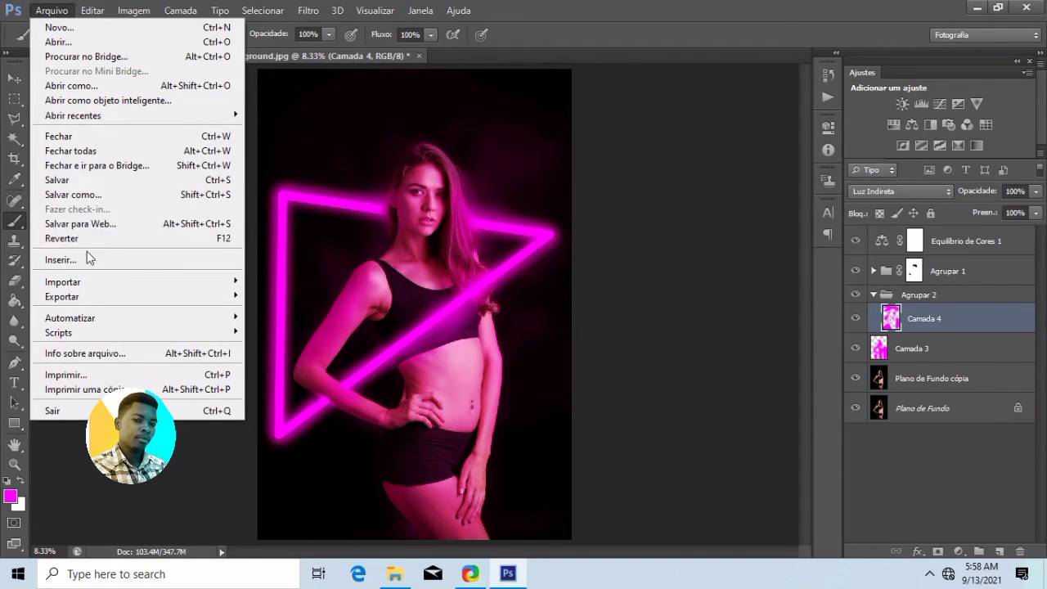
pyautogui.click(118, 260)
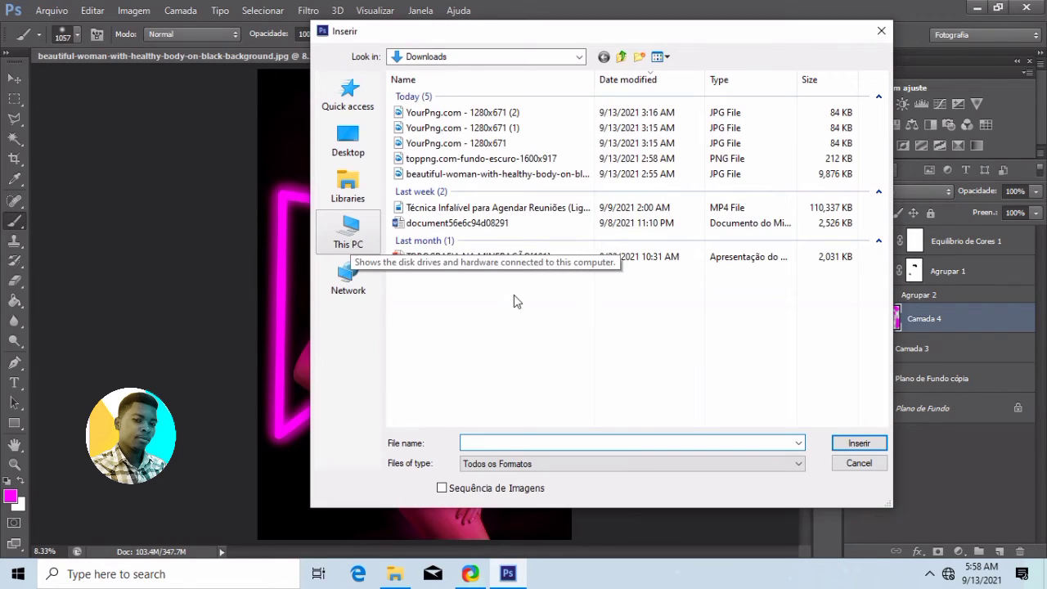
pyautogui.click(853, 464)
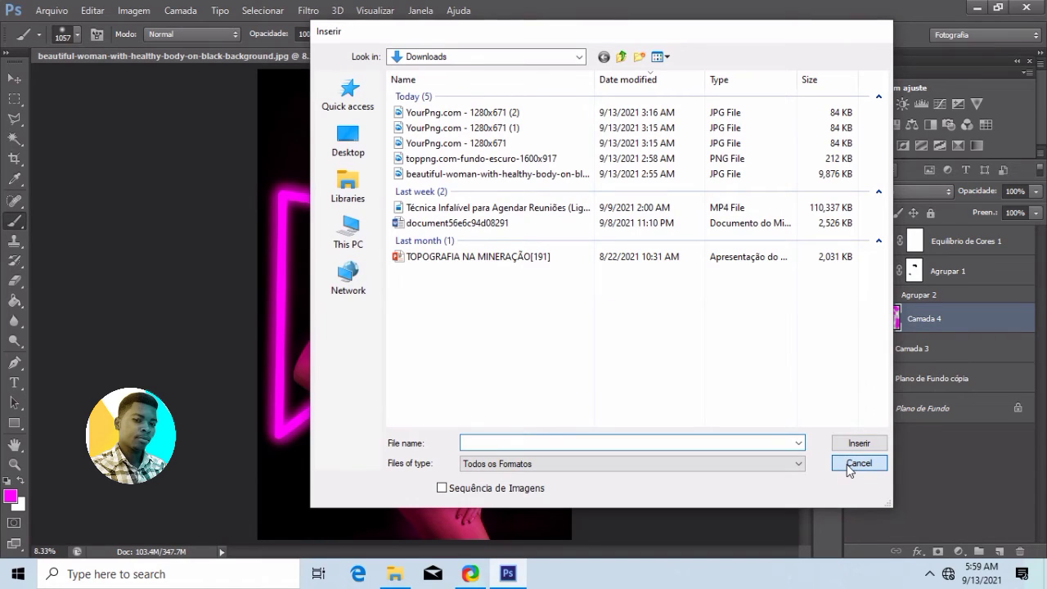
pyautogui.click(51, 10)
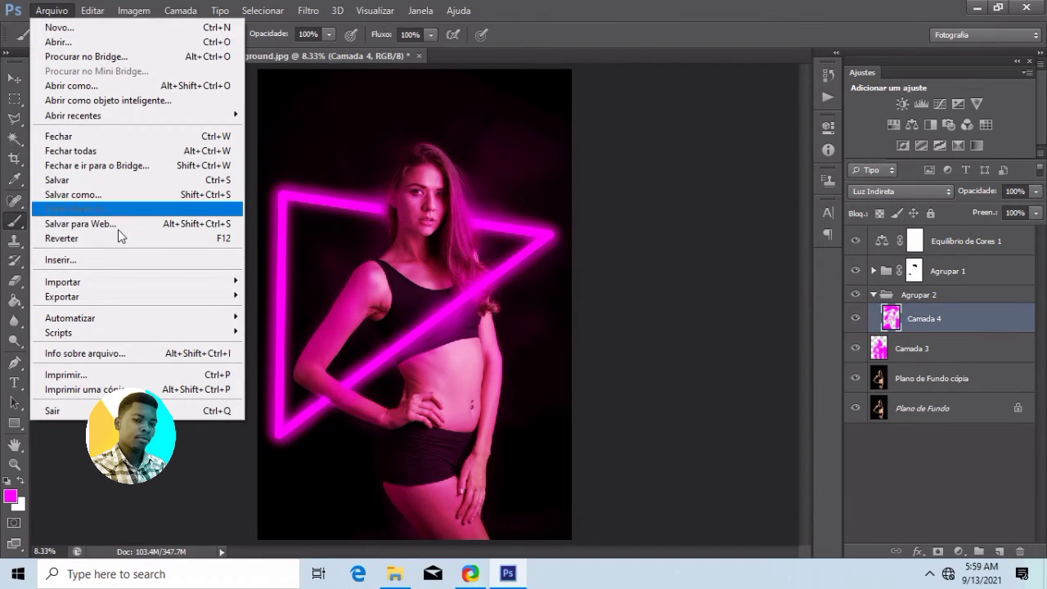
pyautogui.click(683, 147)
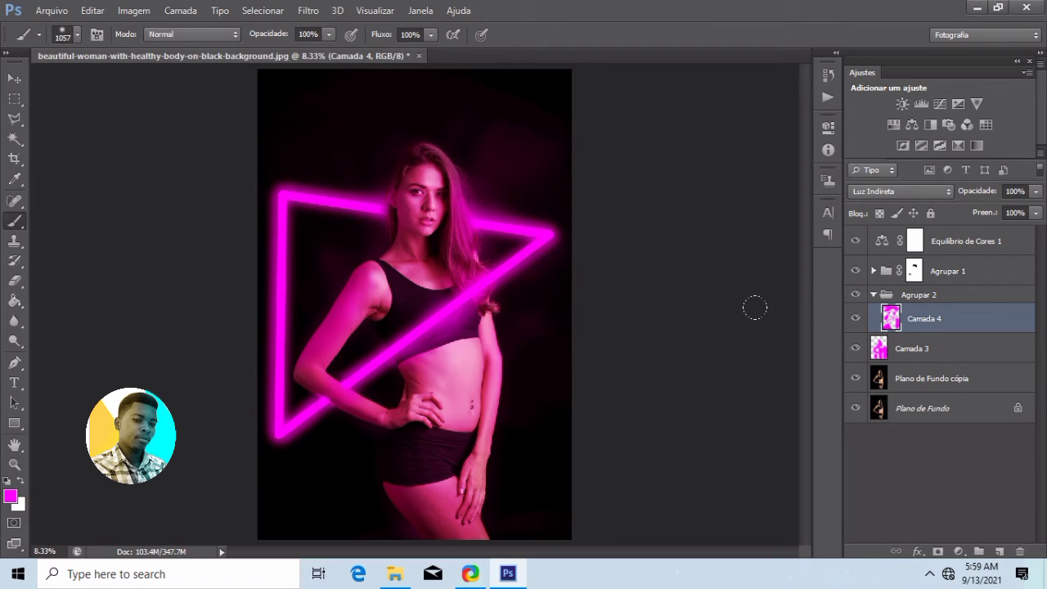
# Start placing a file into the document and browse to the DOWNLOAD folder on New Volume (E:).
pyautogui.click(50, 9)
pyautogui.moveTo(71, 283)
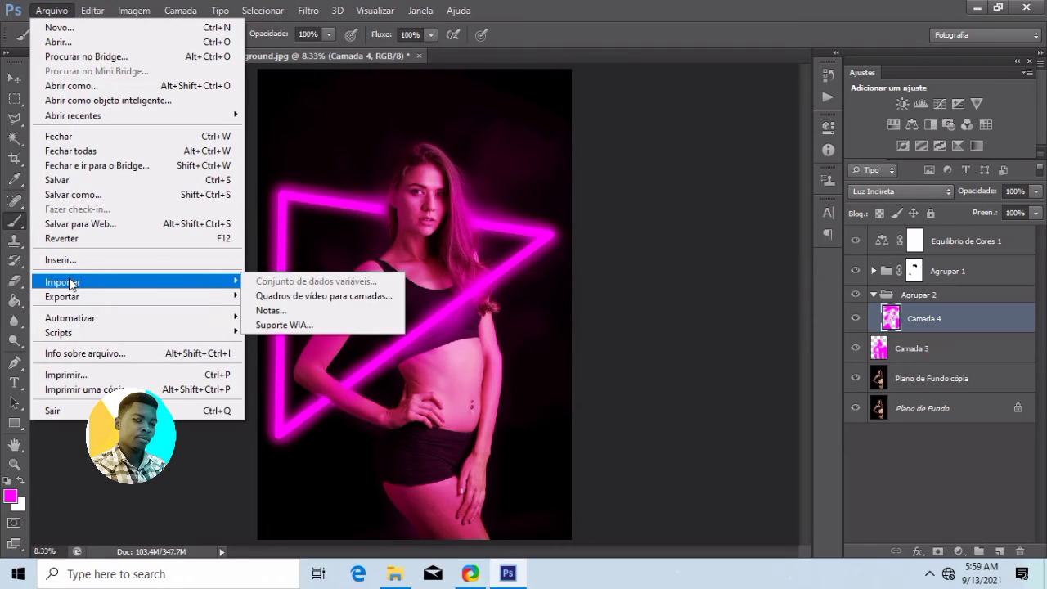
pyautogui.click(65, 260)
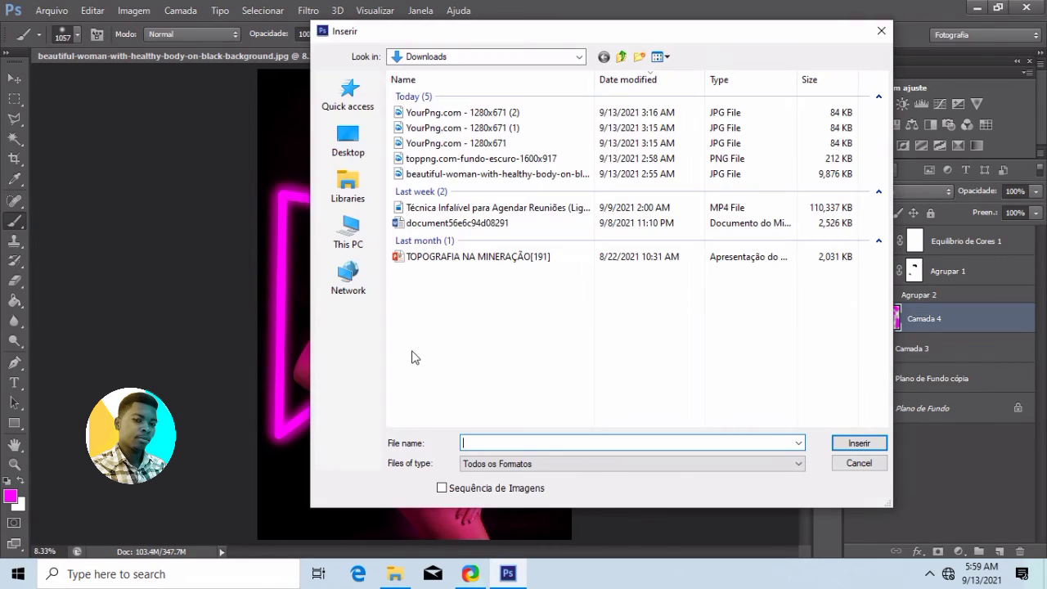
pyautogui.click(347, 233)
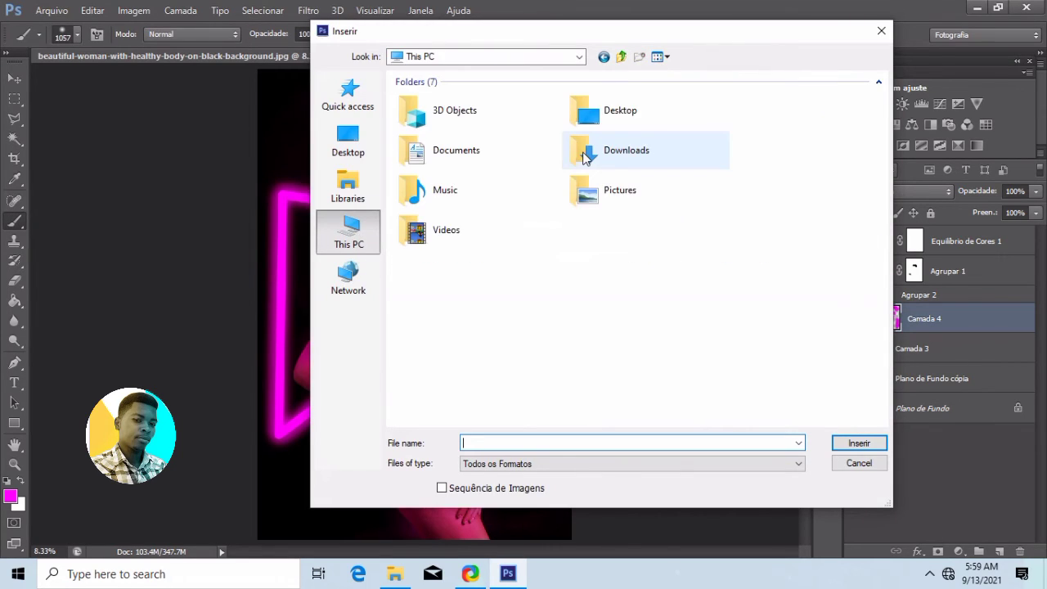
pyautogui.click(585, 157)
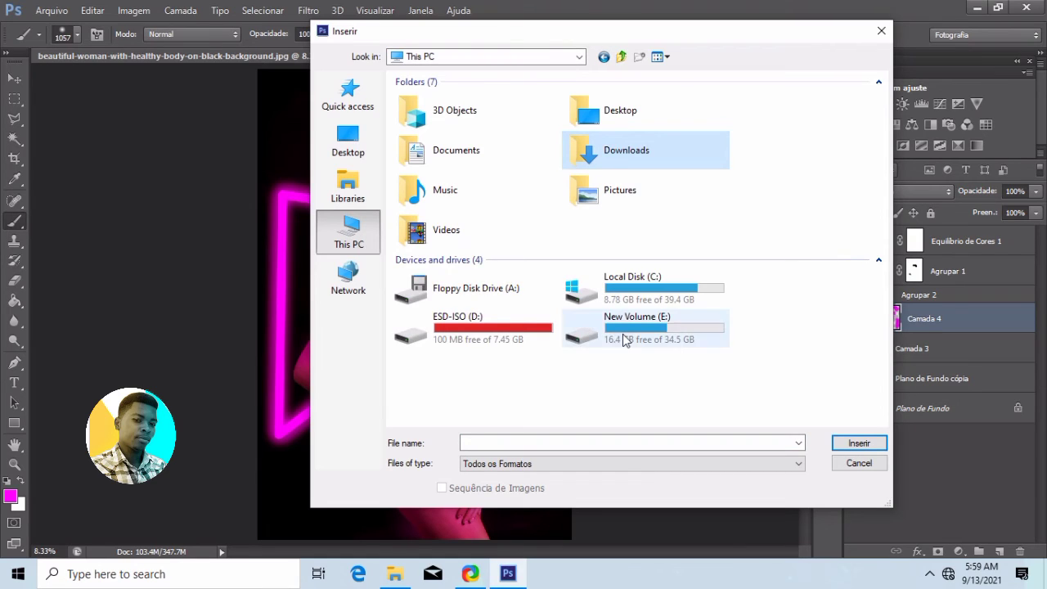
pyautogui.doubleClick(625, 340)
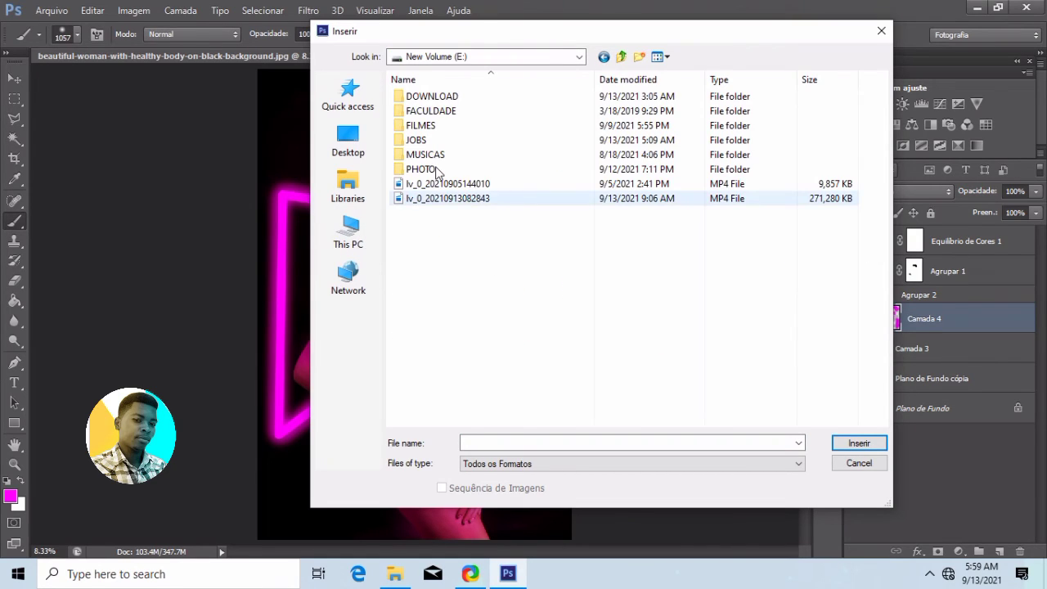
pyautogui.click(437, 170)
pyautogui.click(434, 96)
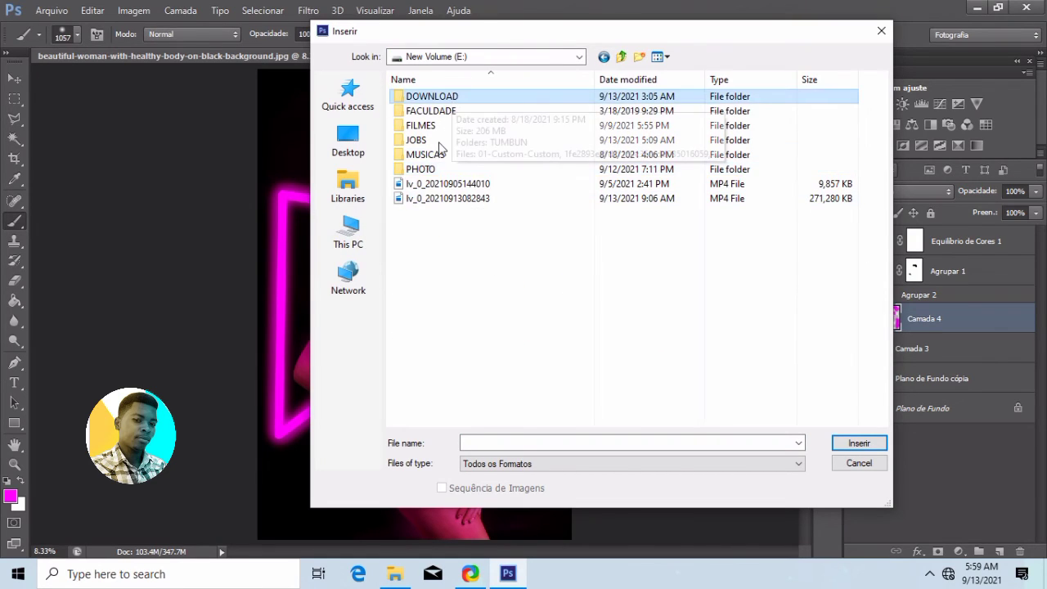
pyautogui.press('Return')
pyautogui.click(447, 146)
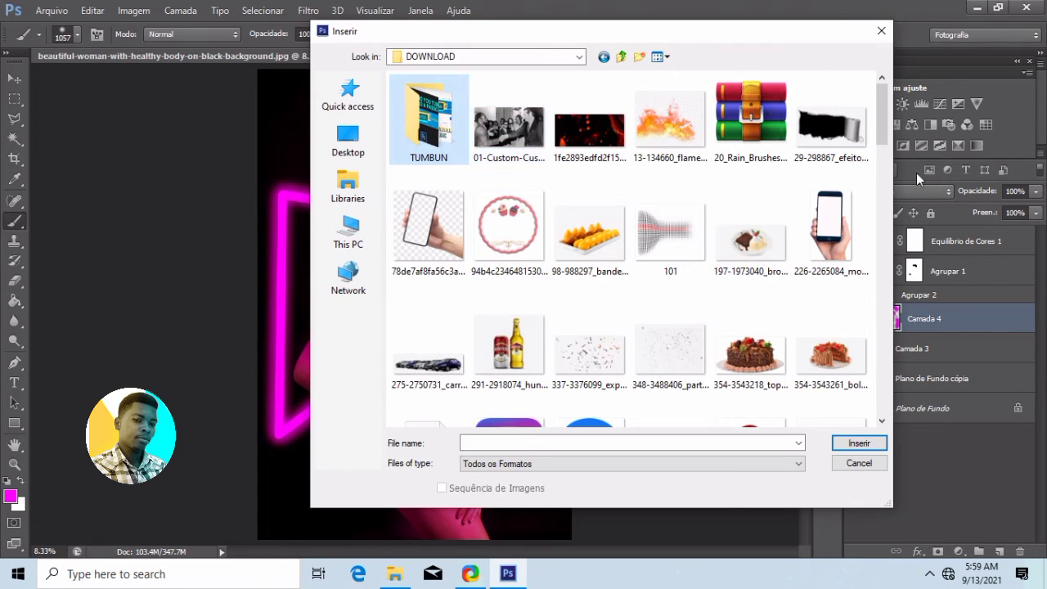
# Place the LogoPhotoshop image above Camada 4 and move it to the lower-left corner of the photo.
pyautogui.moveTo(886, 135); pyautogui.dragTo(880, 279)
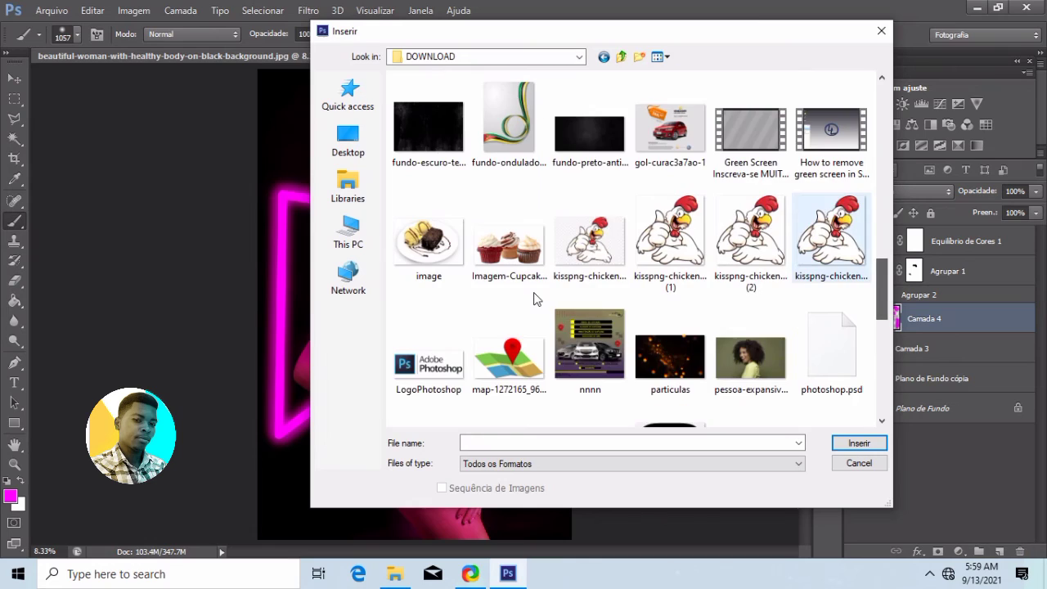
pyautogui.doubleClick(428, 360)
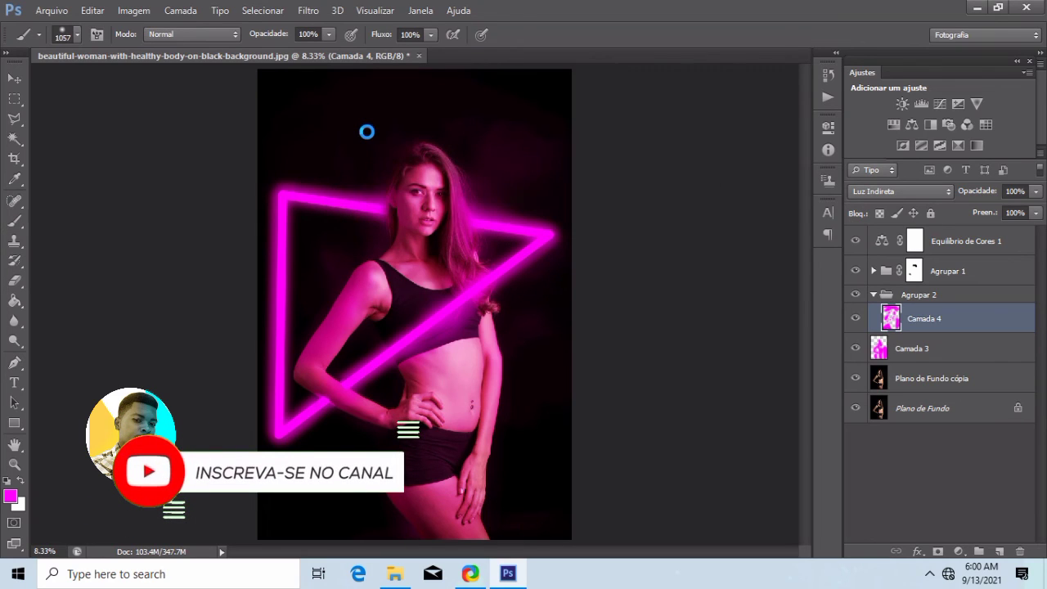
pyautogui.hotkey('ctrl', 't')
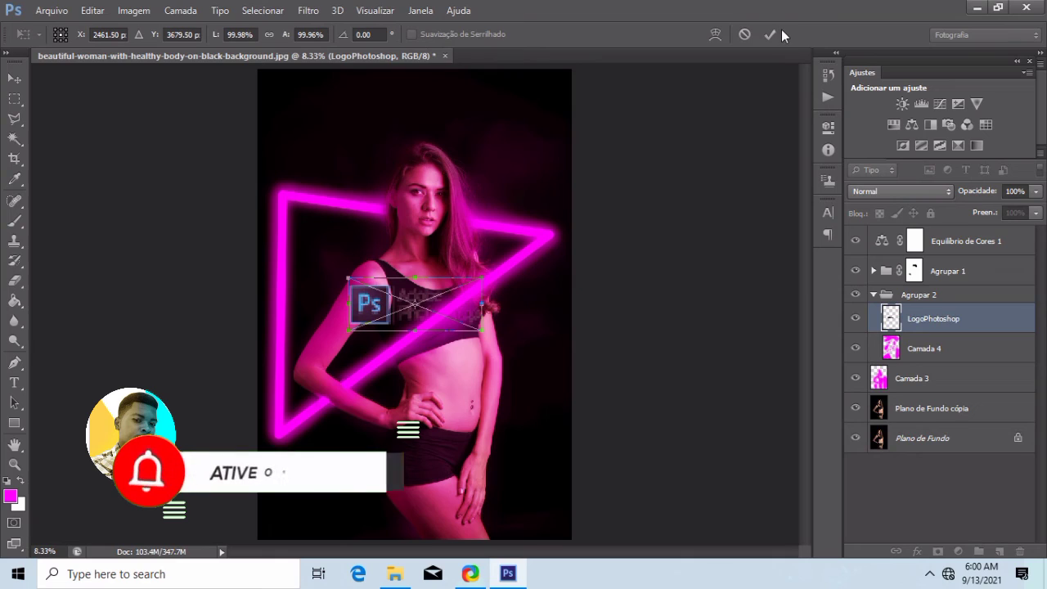
pyautogui.press('Return')
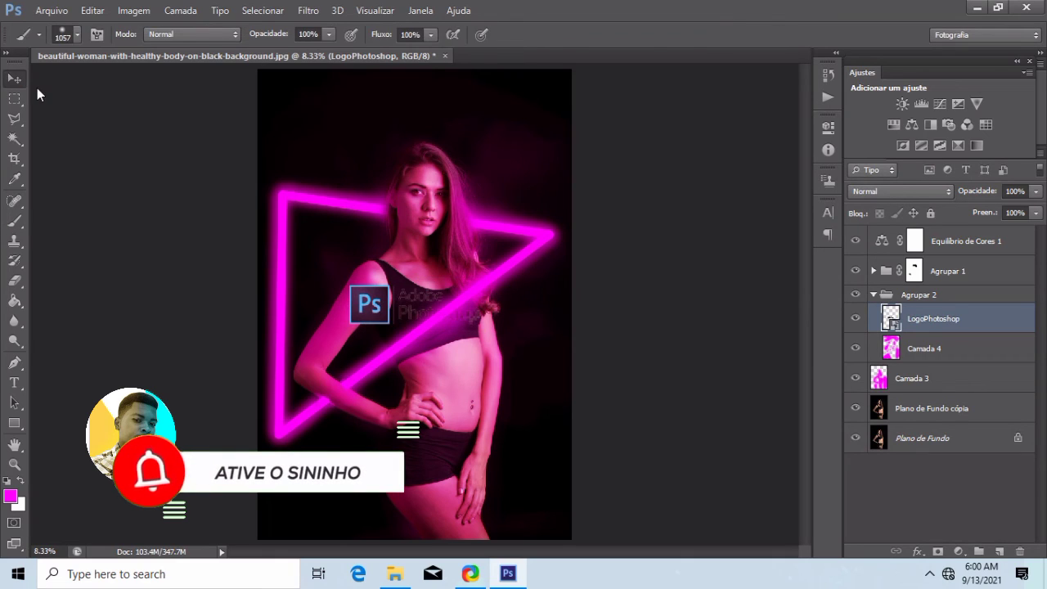
pyautogui.press('v')
pyautogui.moveTo(362, 303); pyautogui.dragTo(286, 505)
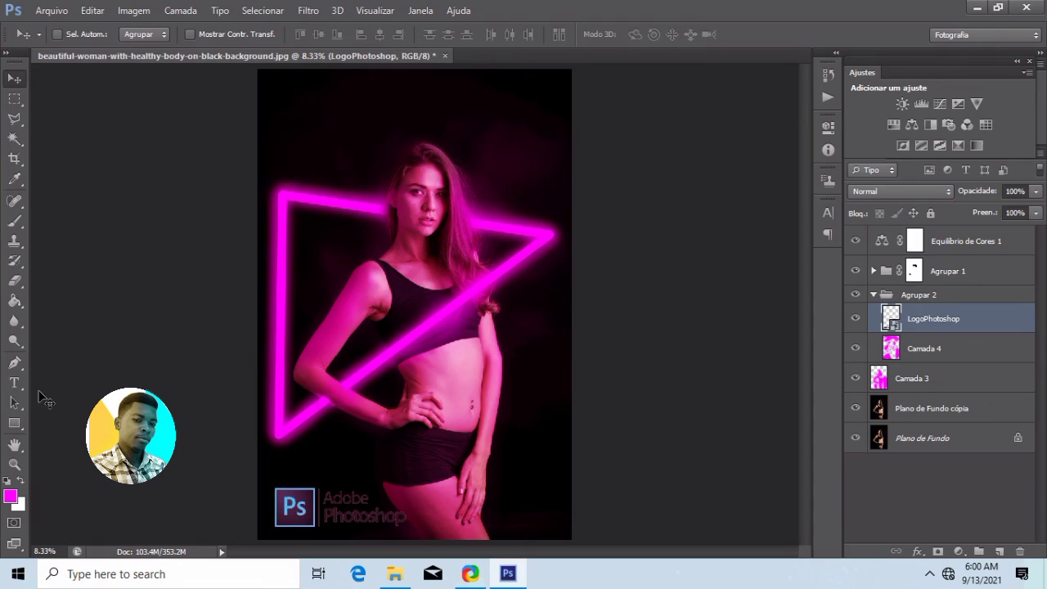
# Rasterize the LogoPhotoshop layer and erase the "Adobe Photoshop" wording beside the Ps icon.
pyautogui.press('e')
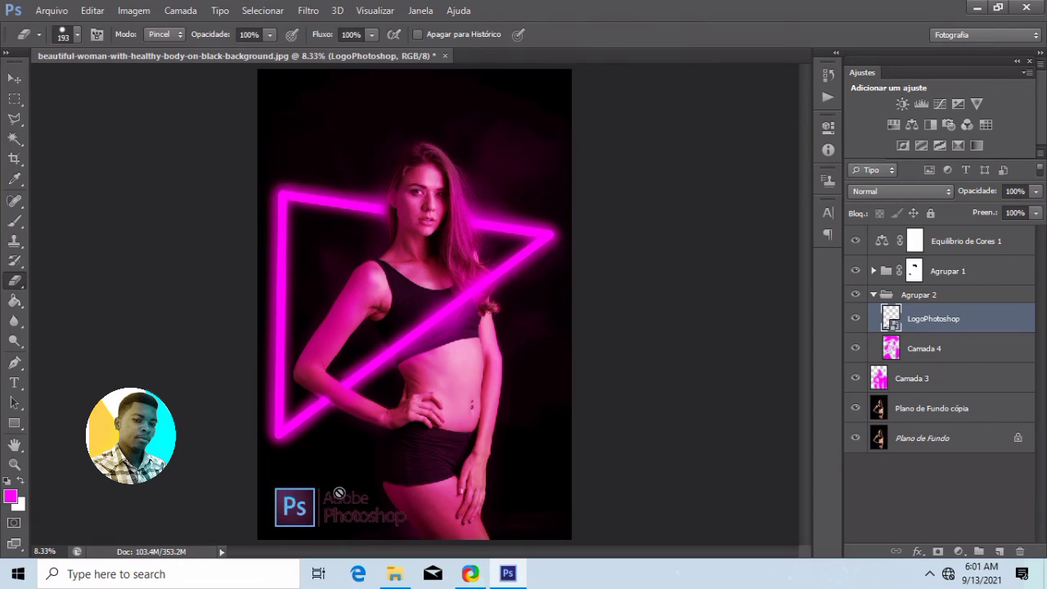
pyautogui.click(421, 393)
pyautogui.press('Return')
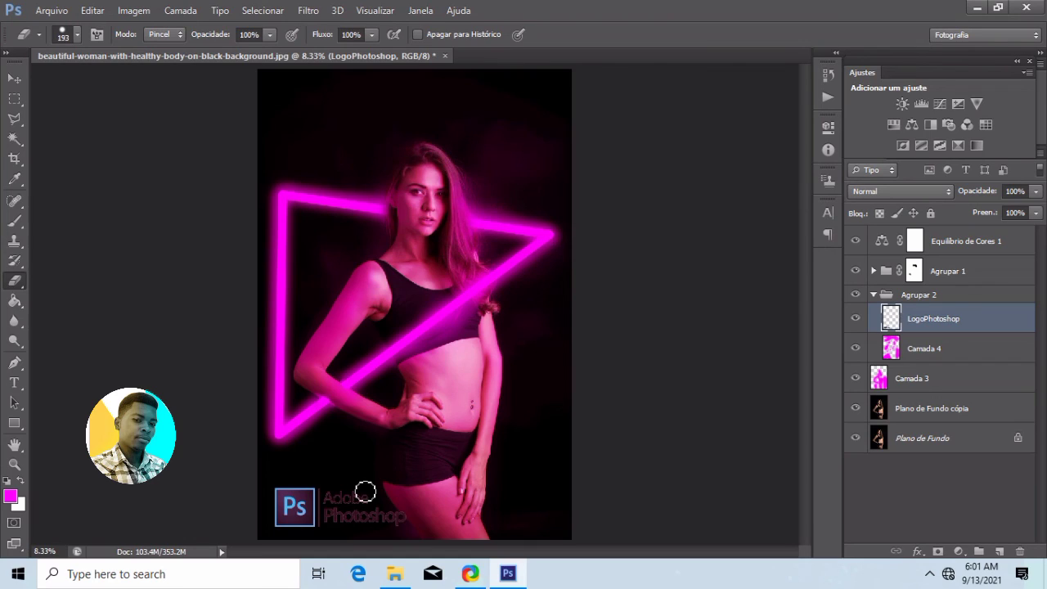
pyautogui.moveTo(365, 492)
pyautogui.mouseDown()
pyautogui.moveTo(336, 526)
pyautogui.moveTo(335, 500)
pyautogui.mouseUp()
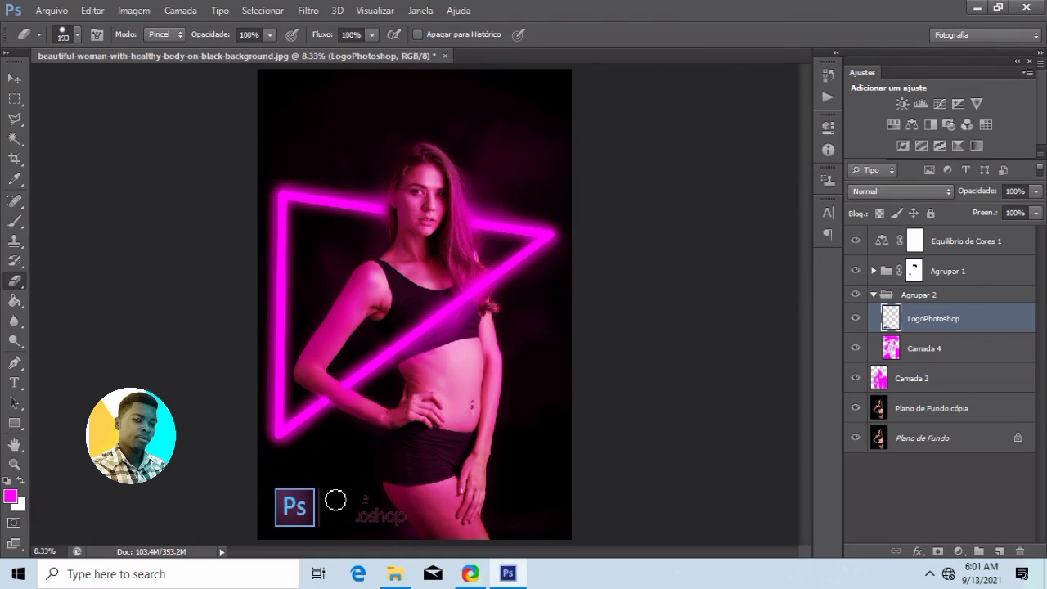
pyautogui.moveTo(373, 535)
pyautogui.mouseDown()
pyautogui.moveTo(373, 517)
pyautogui.moveTo(388, 508)
pyautogui.mouseUp()
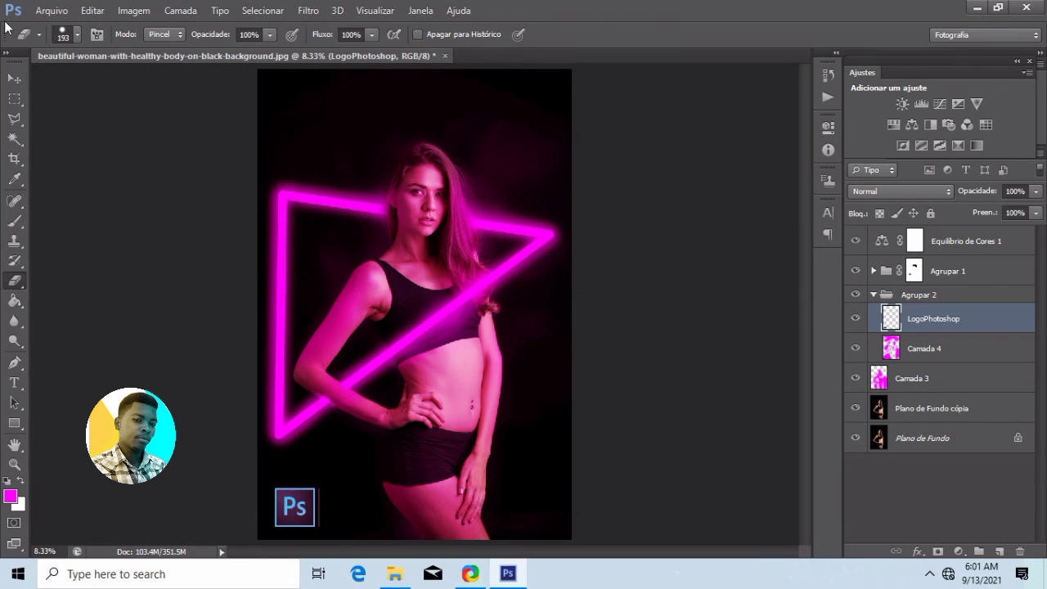
pyautogui.click(14, 78)
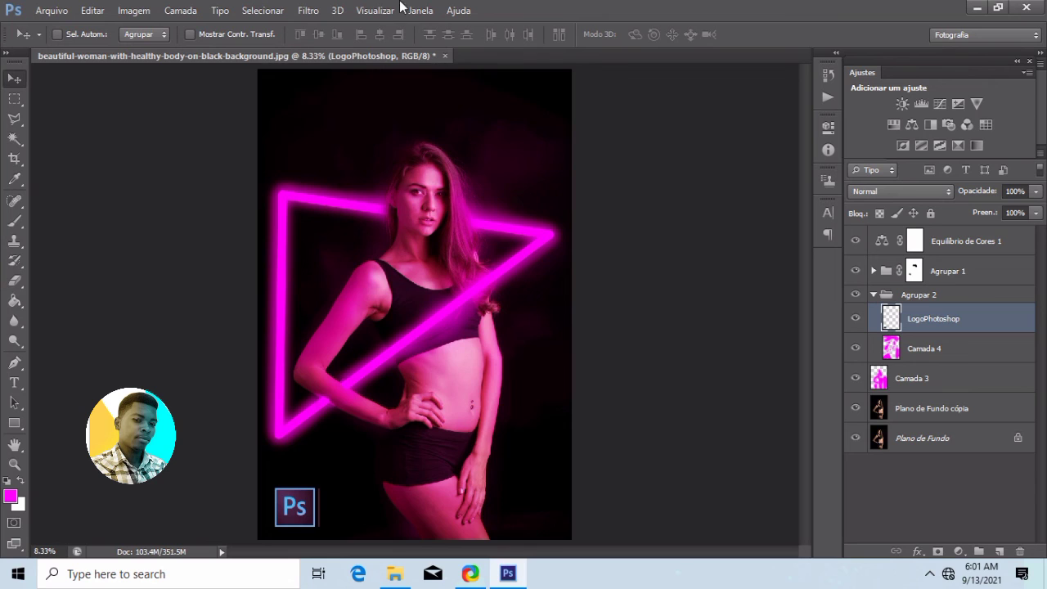
pyautogui.click(54, 11)
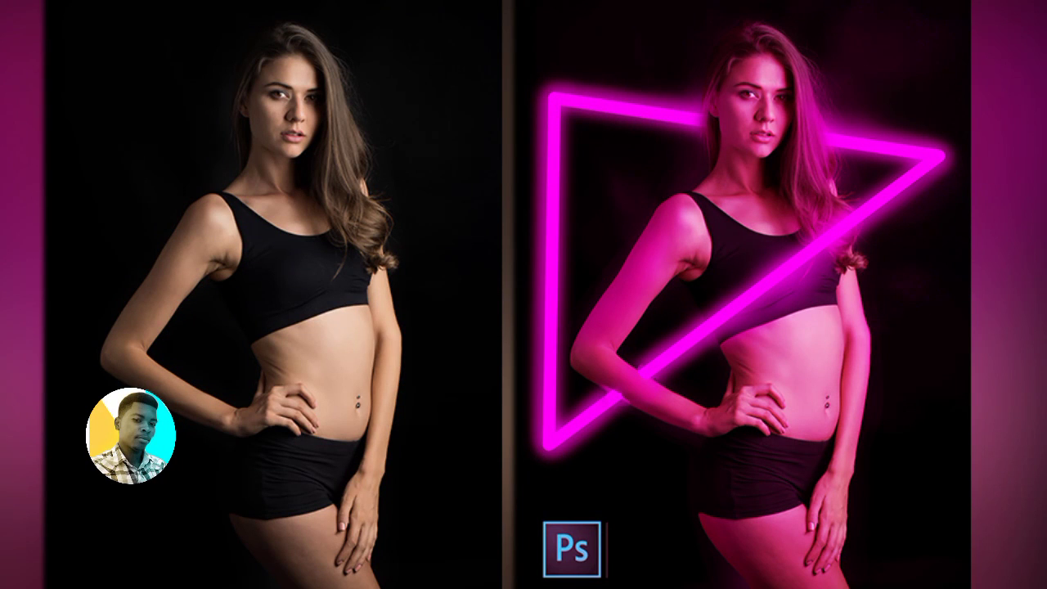